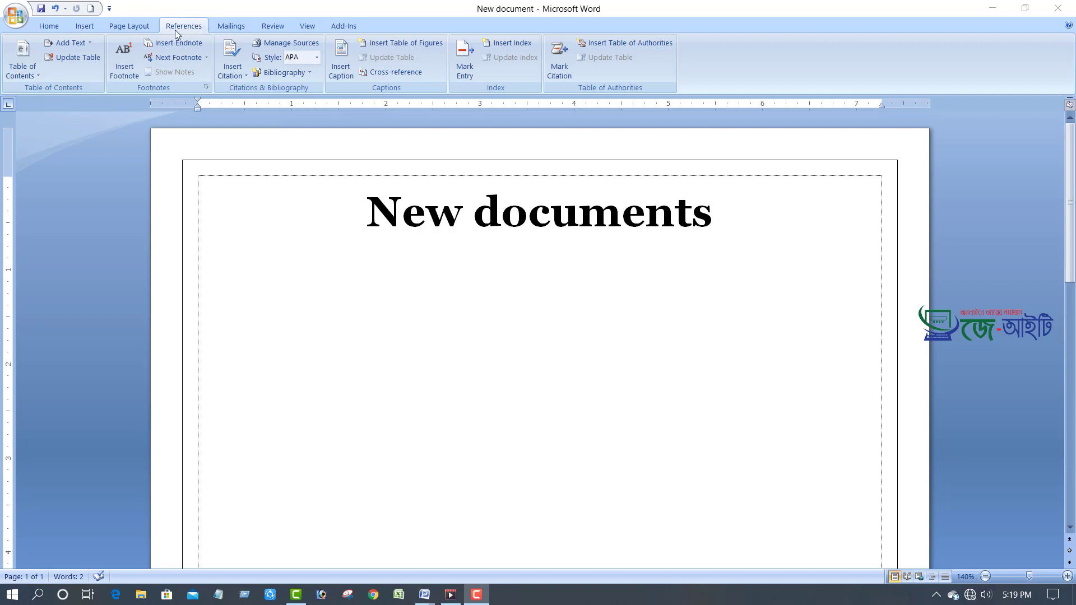
click(192, 32)
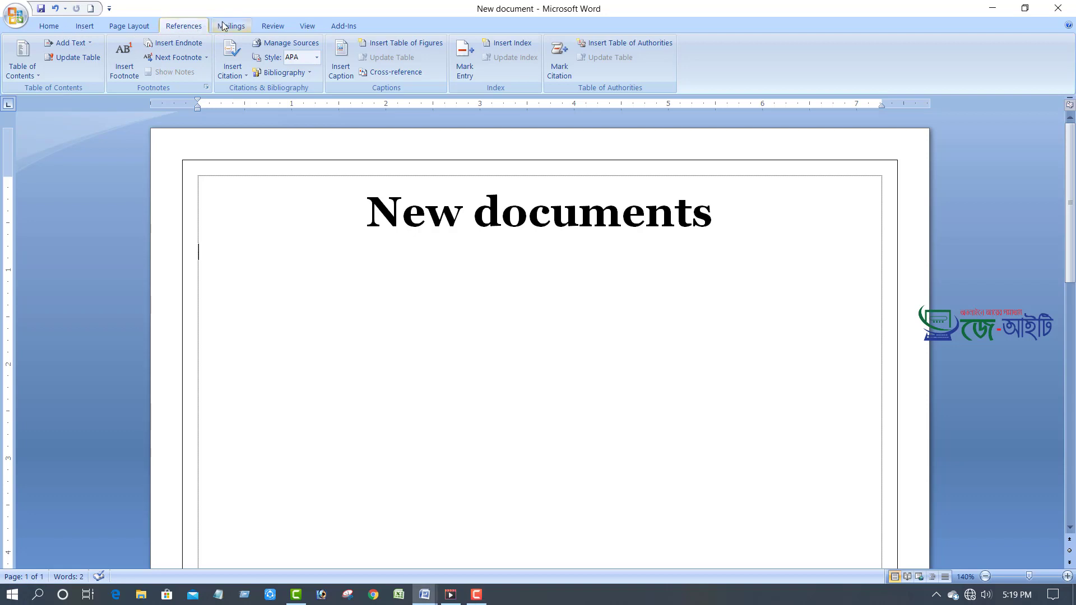
click(237, 26)
click(276, 28)
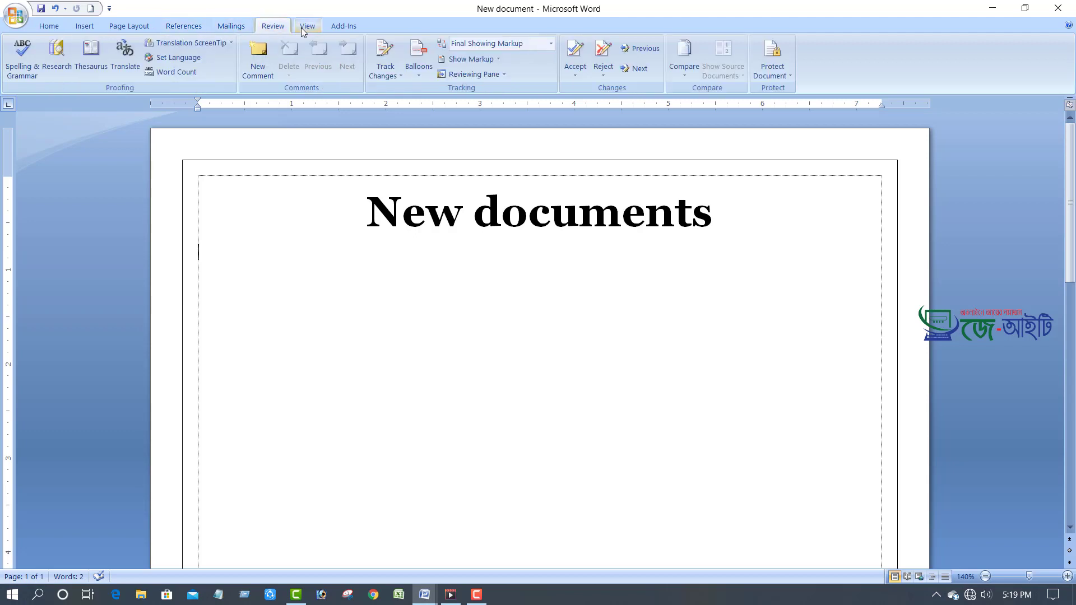
click(310, 27)
click(343, 27)
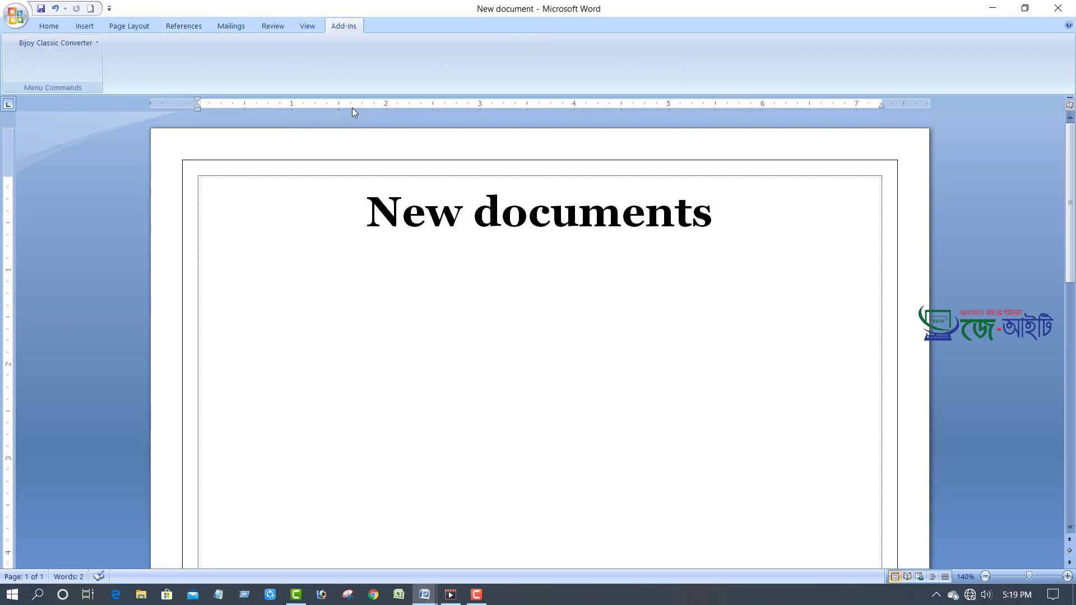
click(135, 29)
click(85, 26)
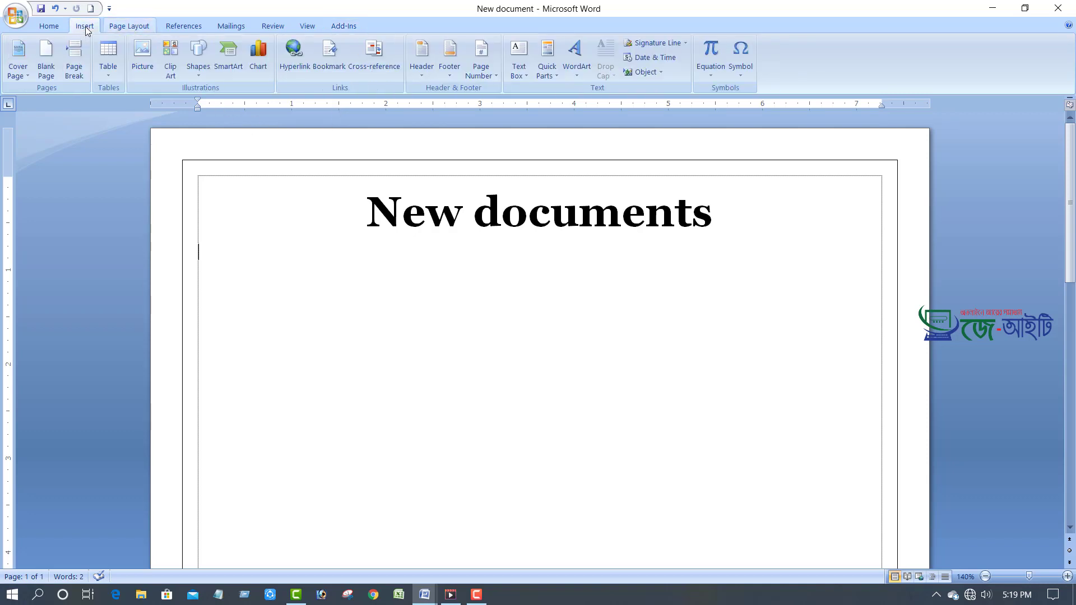
click(48, 26)
click(16, 15)
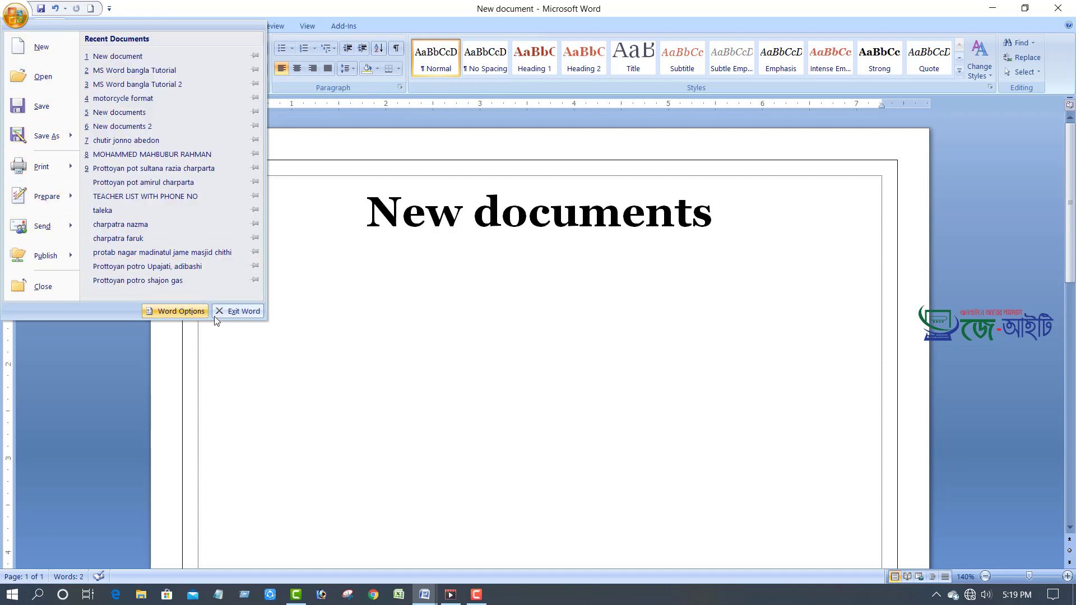
click(271, 364)
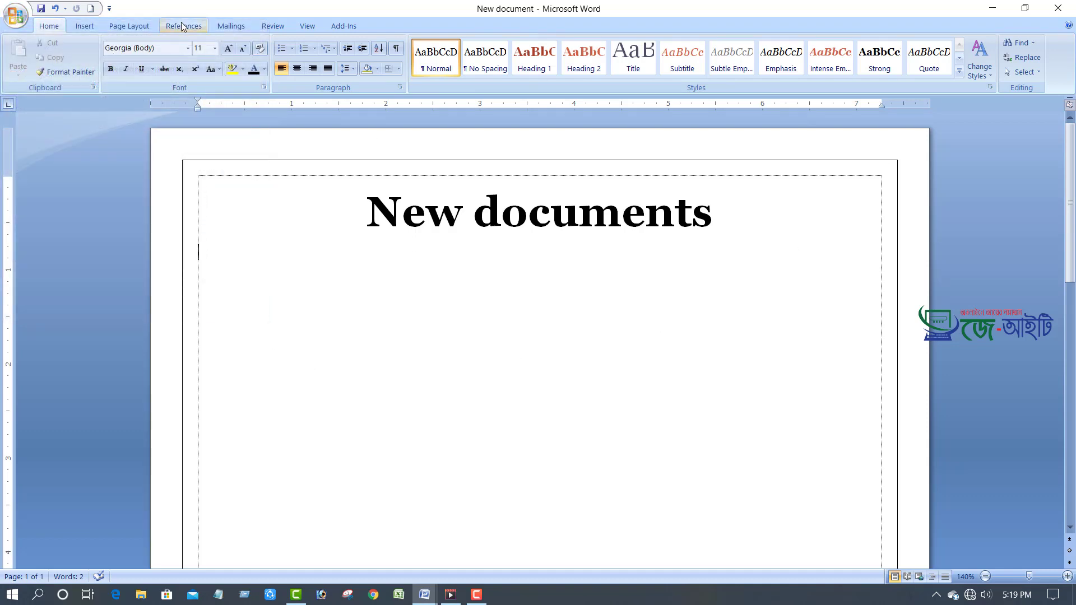
click(735, 234)
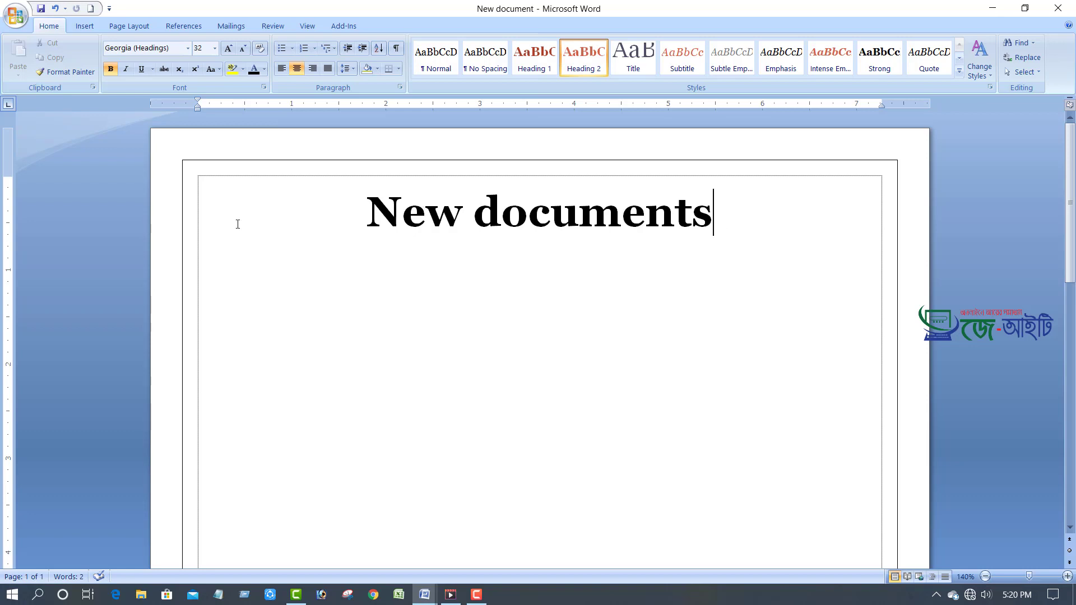
Step: Add a blank line above the "New documents" heading and insert an Automatic Table 1 table of contents there
click(184, 27)
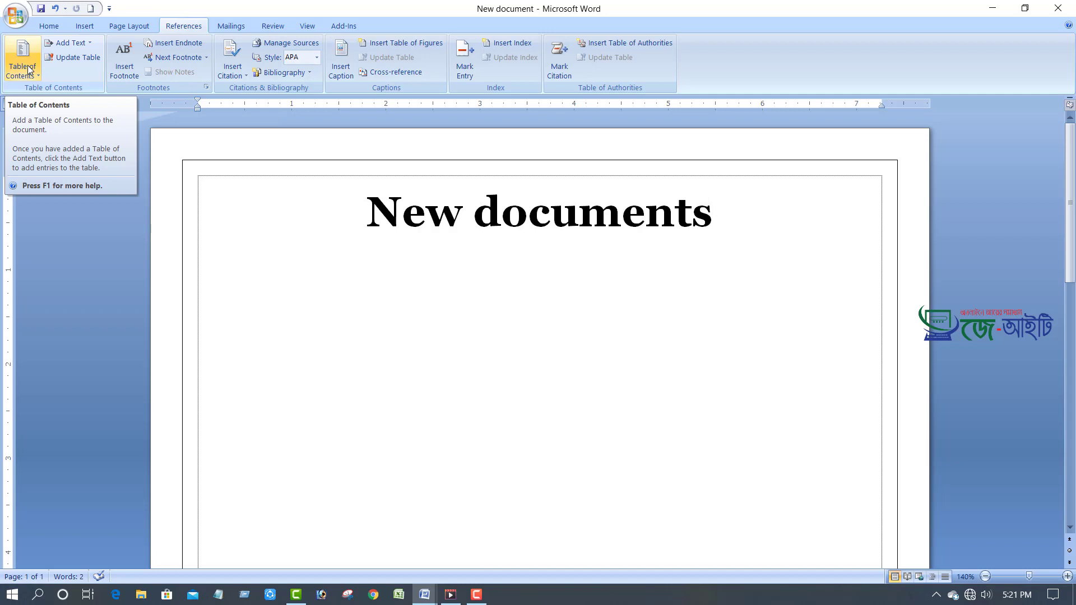
click(345, 226)
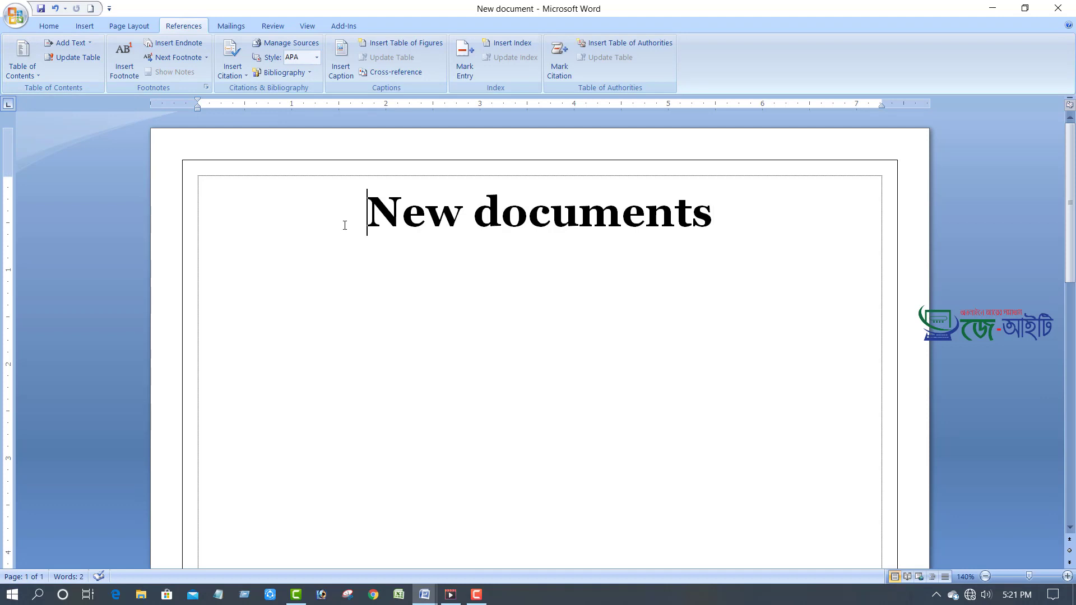
key(Return)
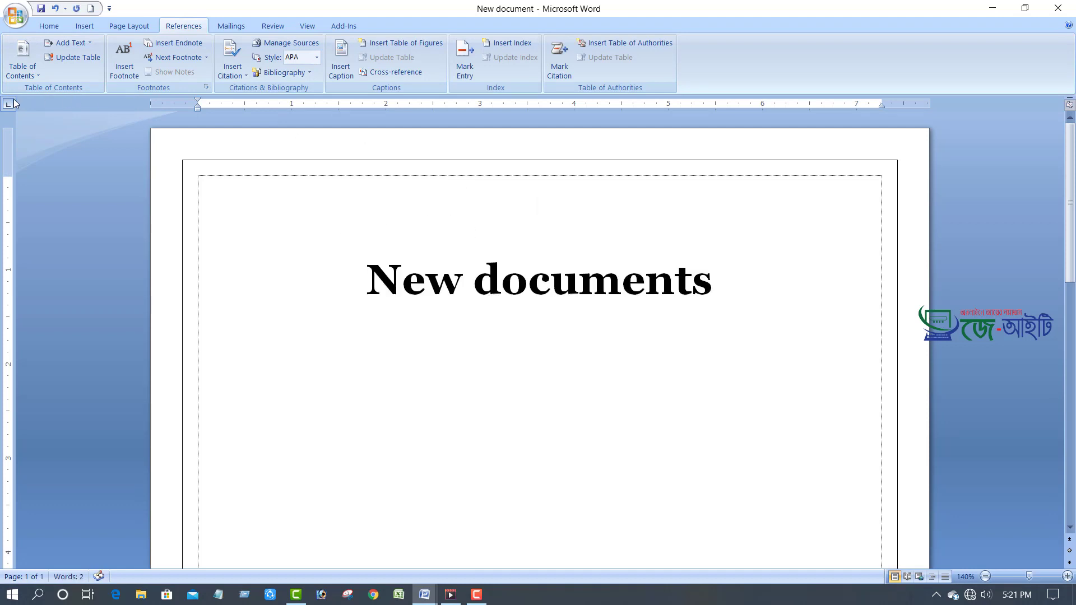
click(40, 78)
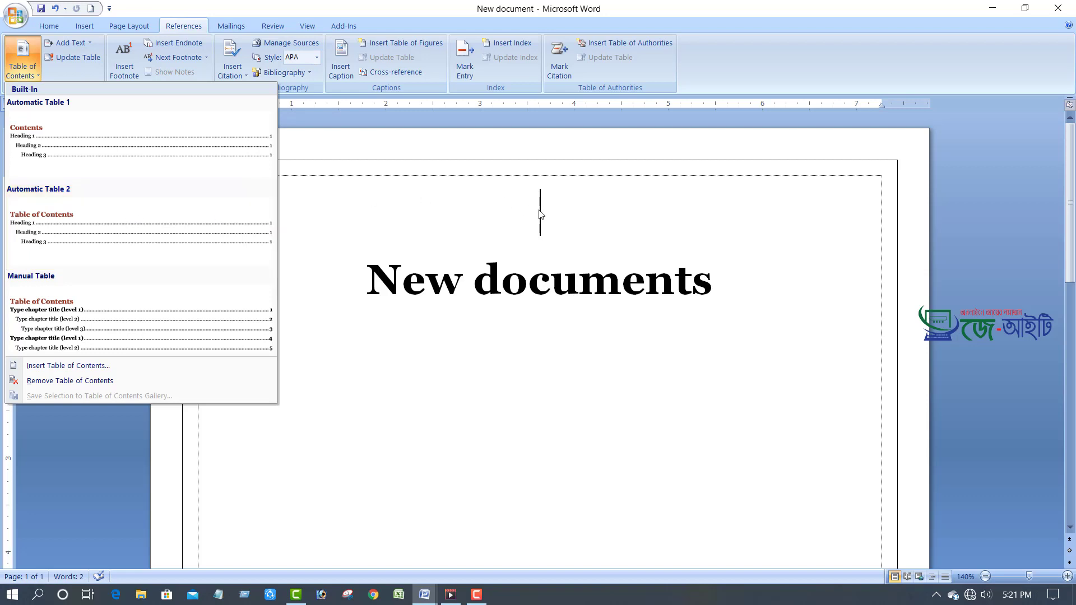
click(177, 153)
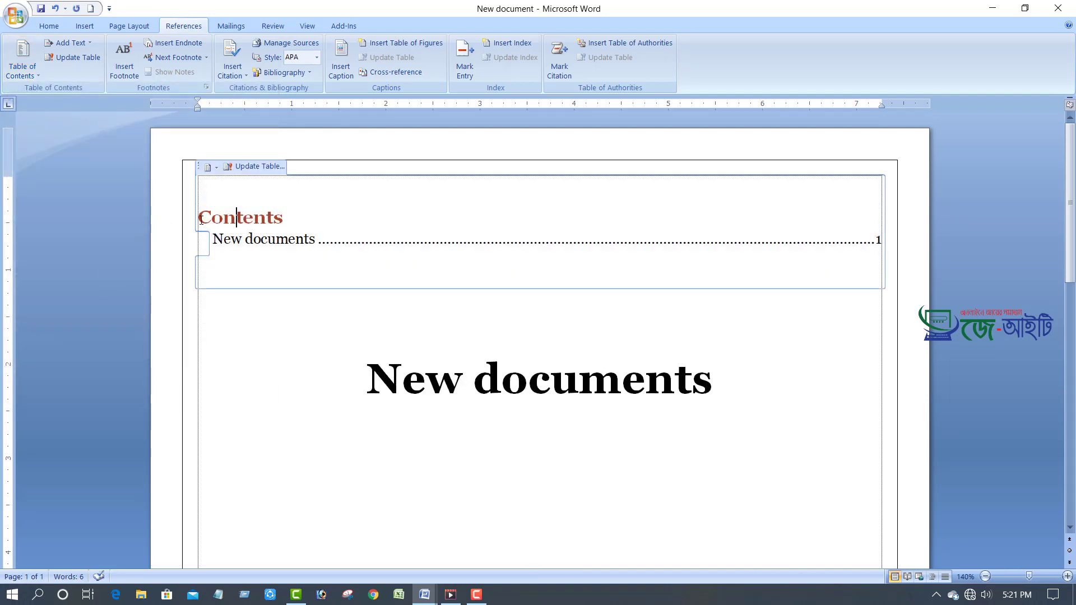
Step: Replace the "Contents" title of the table of contents with "Structure"
drag(236, 218, 307, 224)
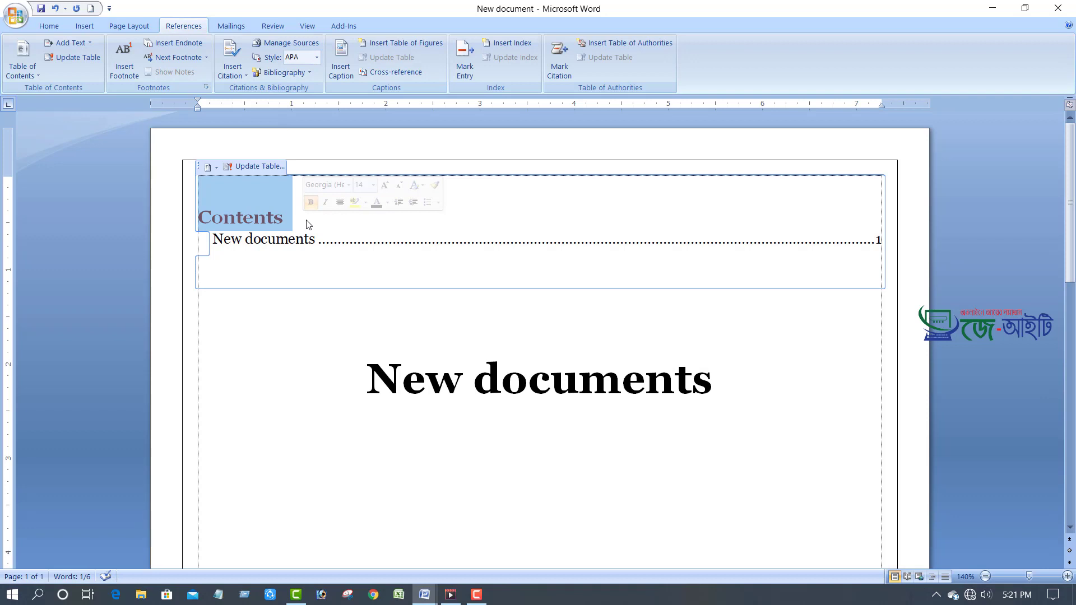
text(Tr)
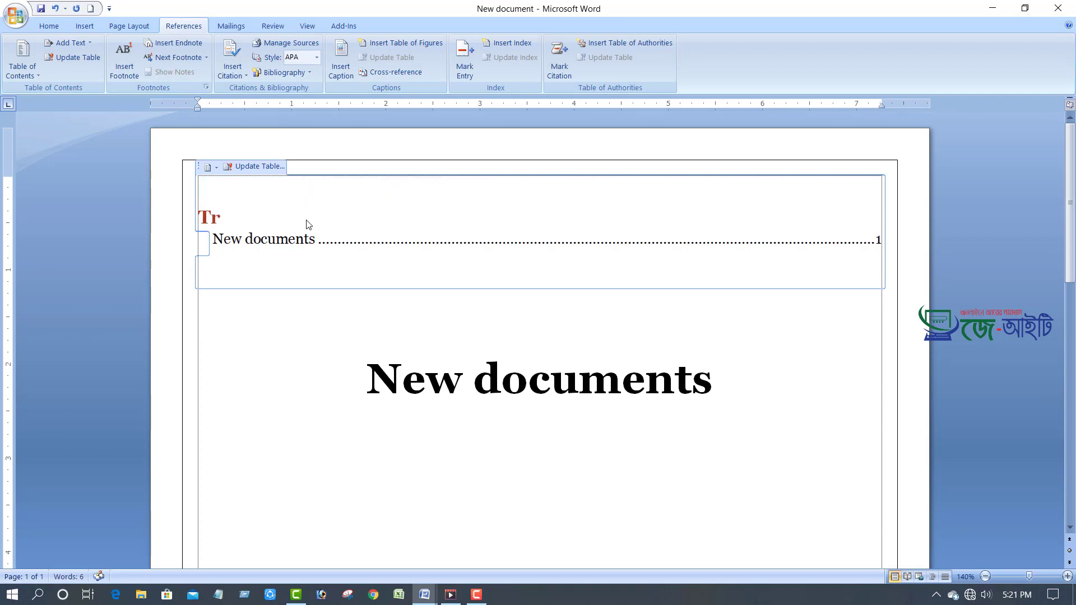
key(BackSpace)
key(BackSpace)
text(St)
key(BackSpace)
key(BackSpace)
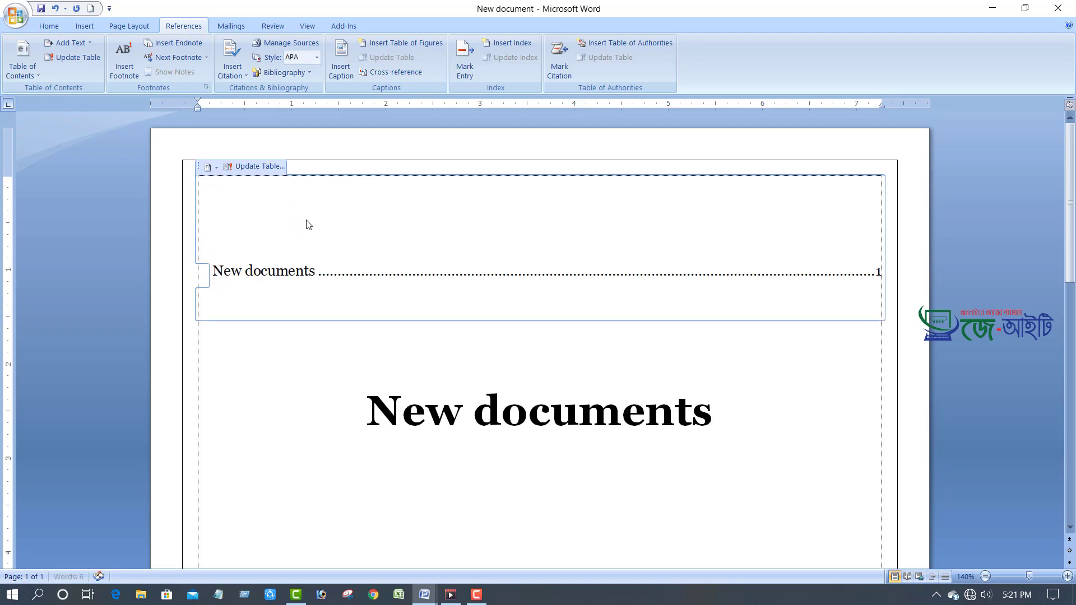
text(structure)
click(203, 249)
key(BackSpace)
text(|S)
key(BackSpace)
key(BackSpace)
text(S)
click(415, 449)
drag(366, 409, 764, 425)
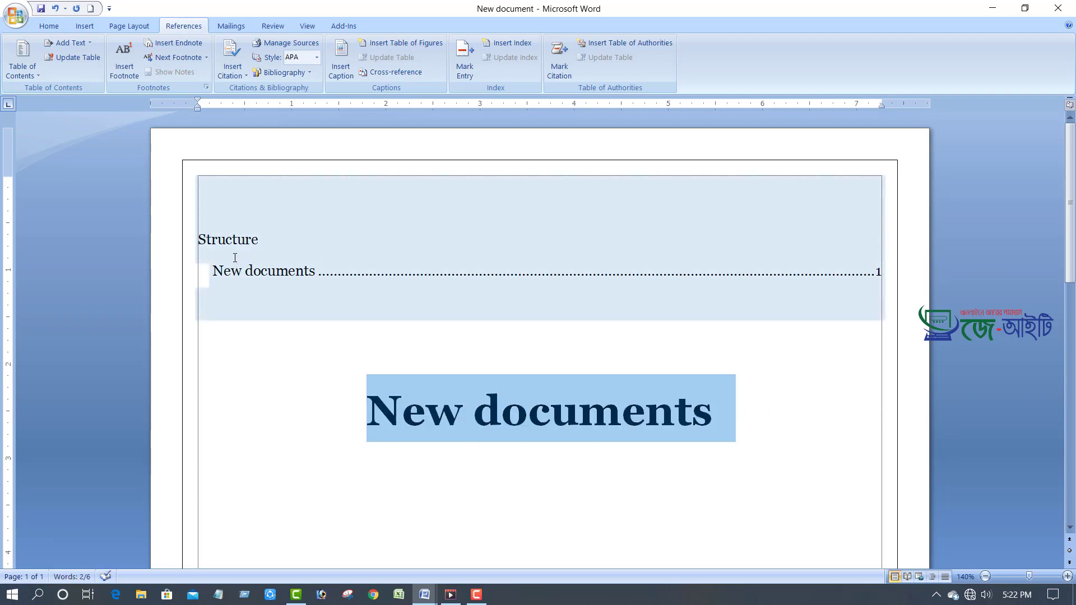
drag(368, 408, 764, 409)
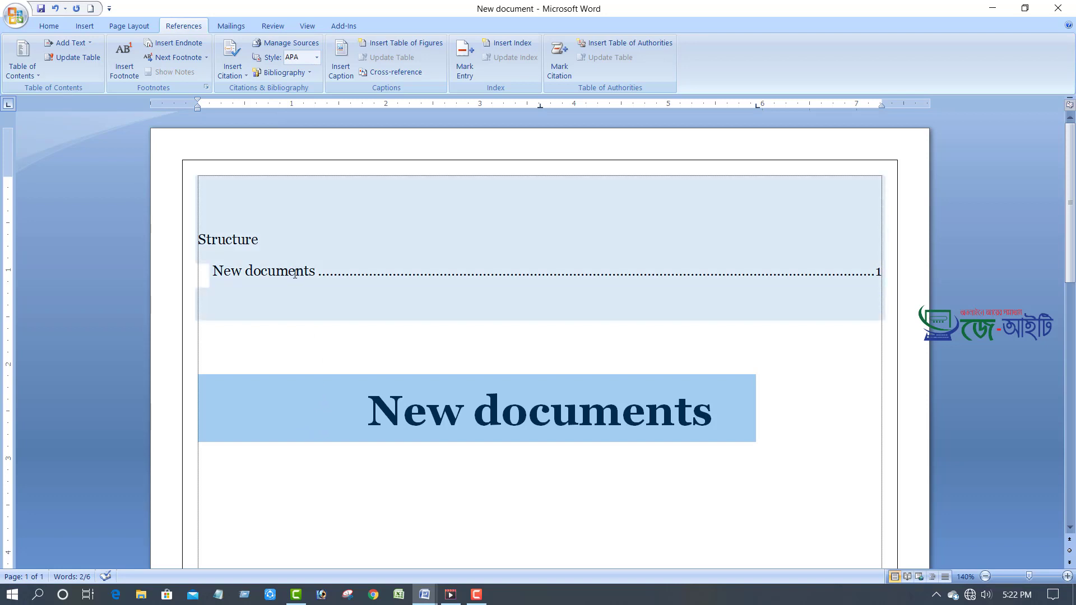
key(ctrl+z)
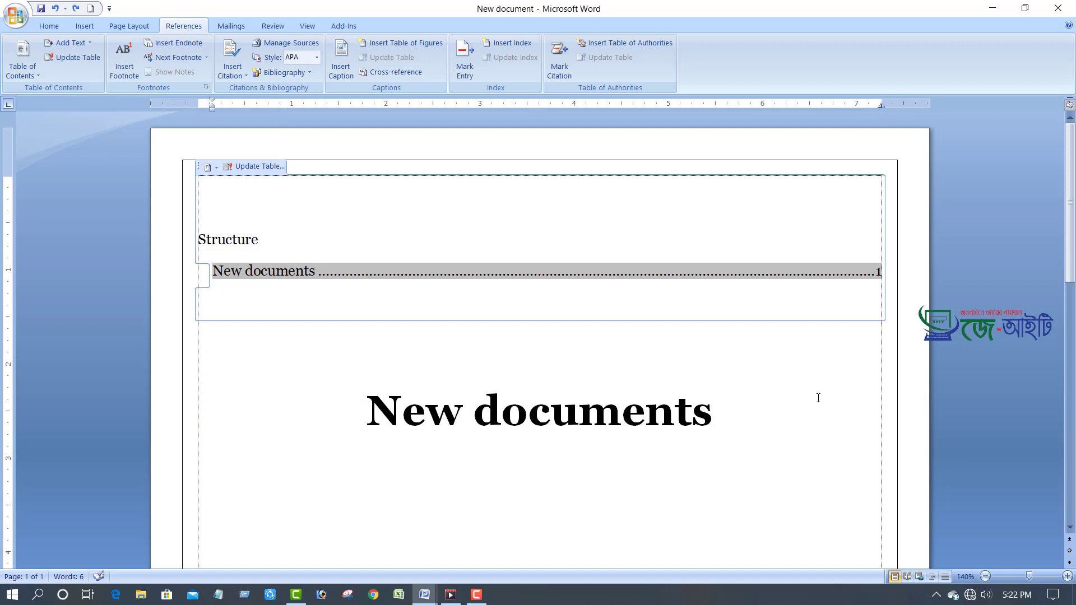
click(796, 403)
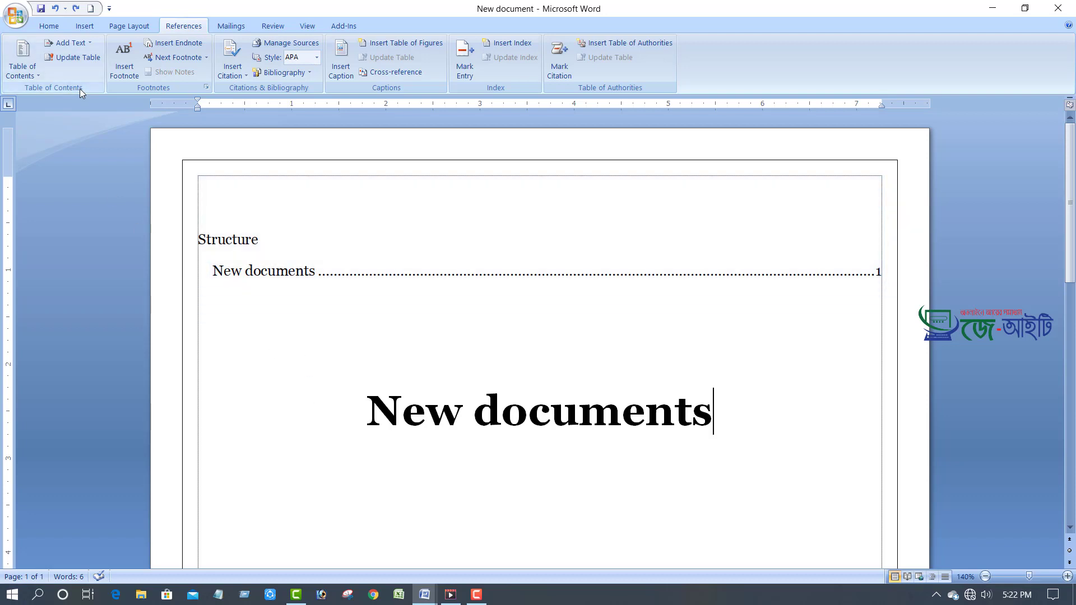
click(363, 426)
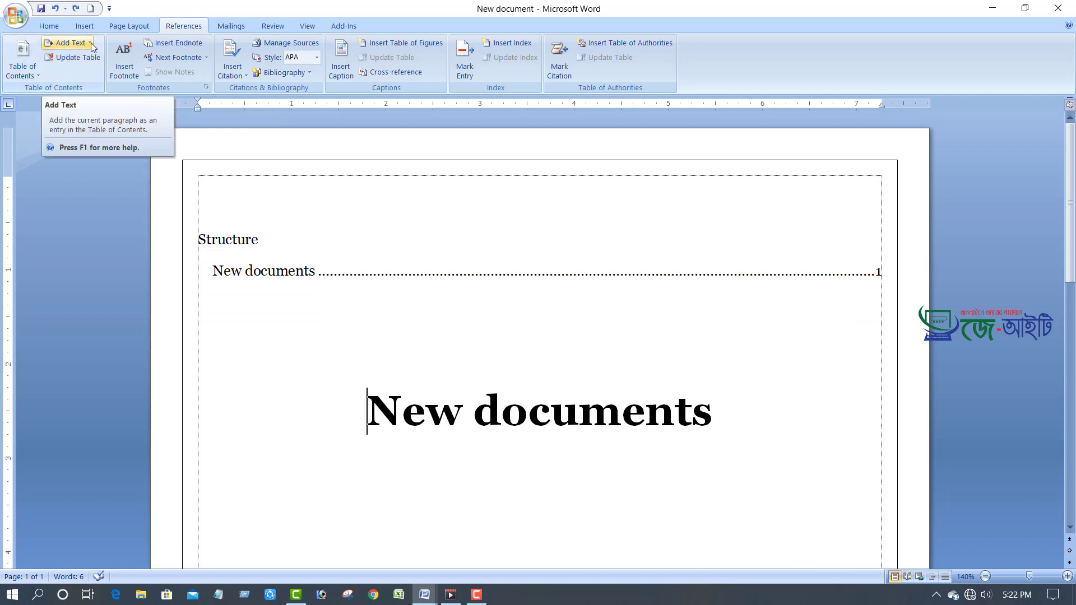
drag(367, 412, 462, 424)
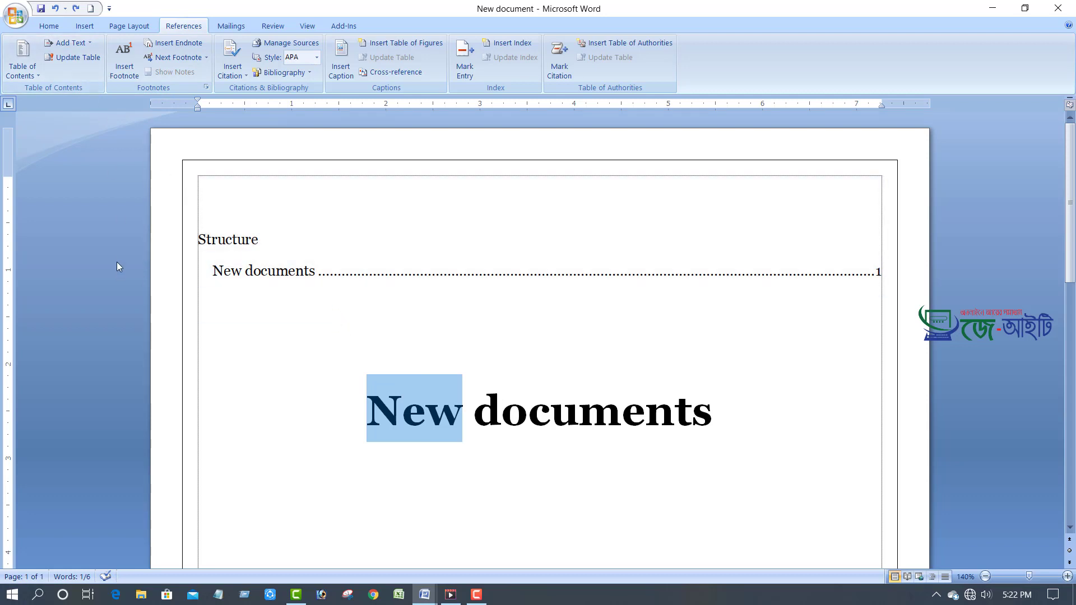
click(372, 400)
click(247, 348)
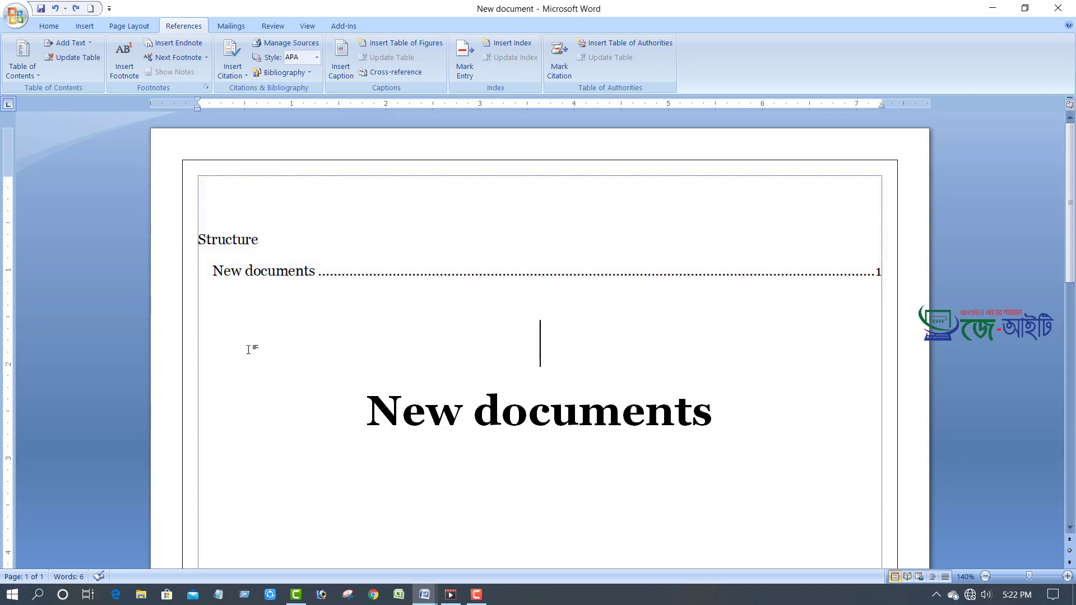
Step: Delete the whole table of contents and the blank space above the "New documents" heading
click(253, 271)
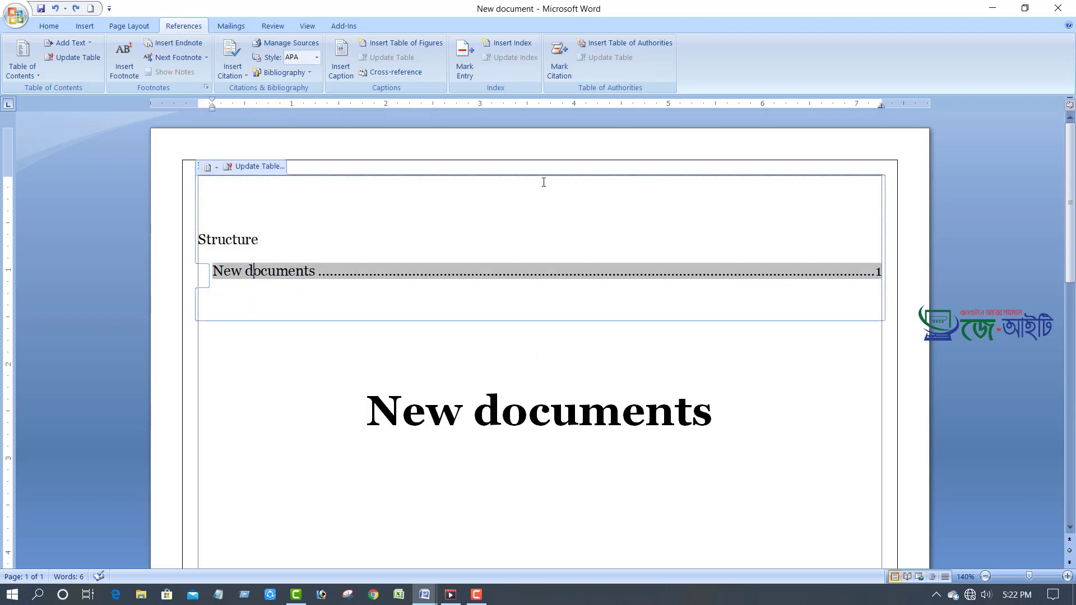
click(199, 168)
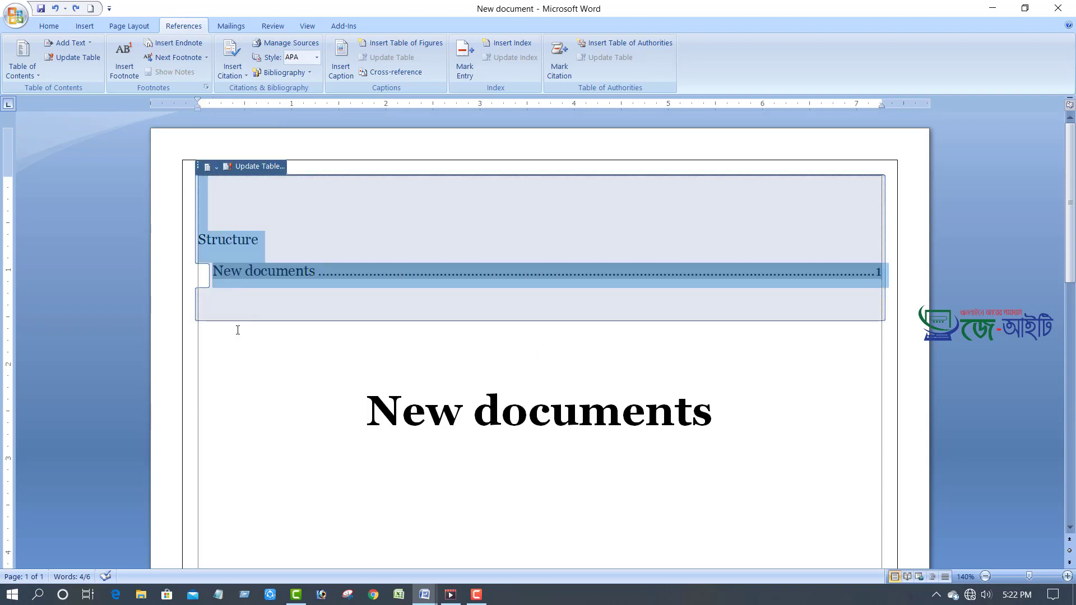
key(Delete)
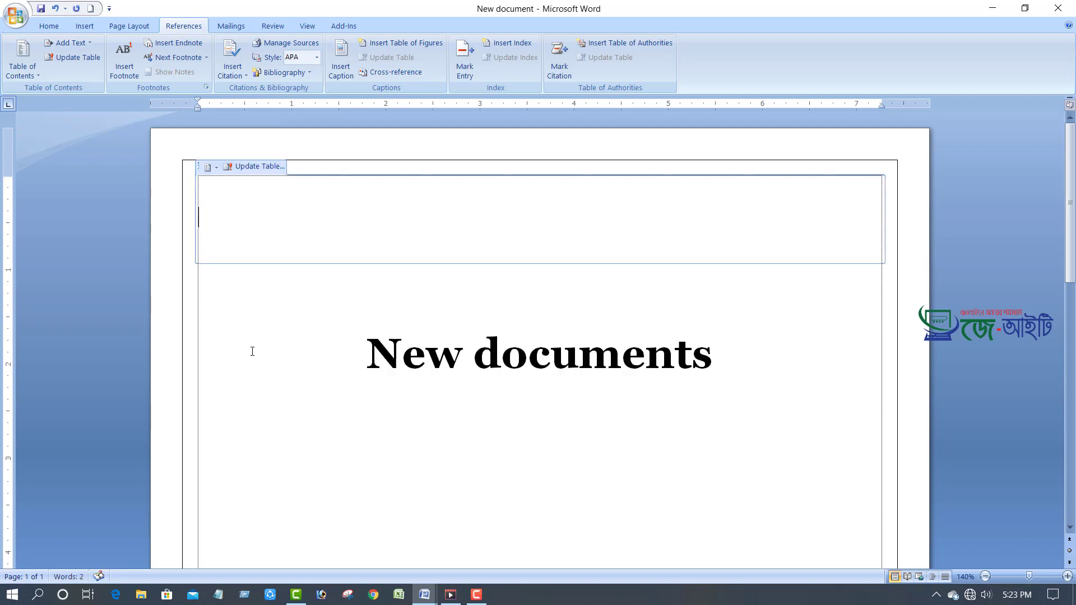
drag(252, 353, 188, 169)
key(Delete)
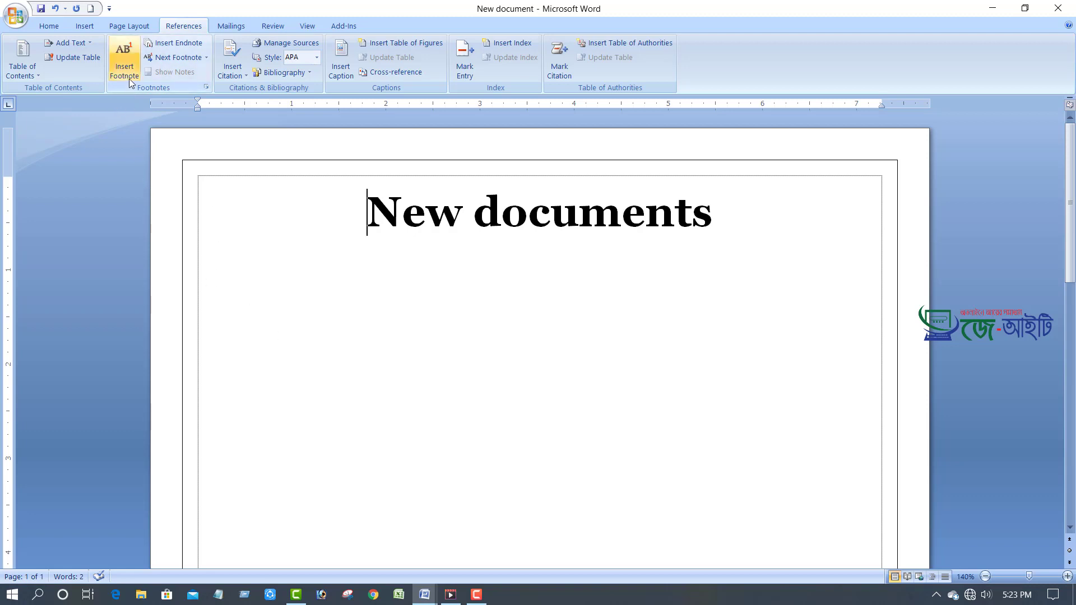
Step: Add a text line reading "Ffdf Ctrl+p" below the "New documents" heading
click(719, 214)
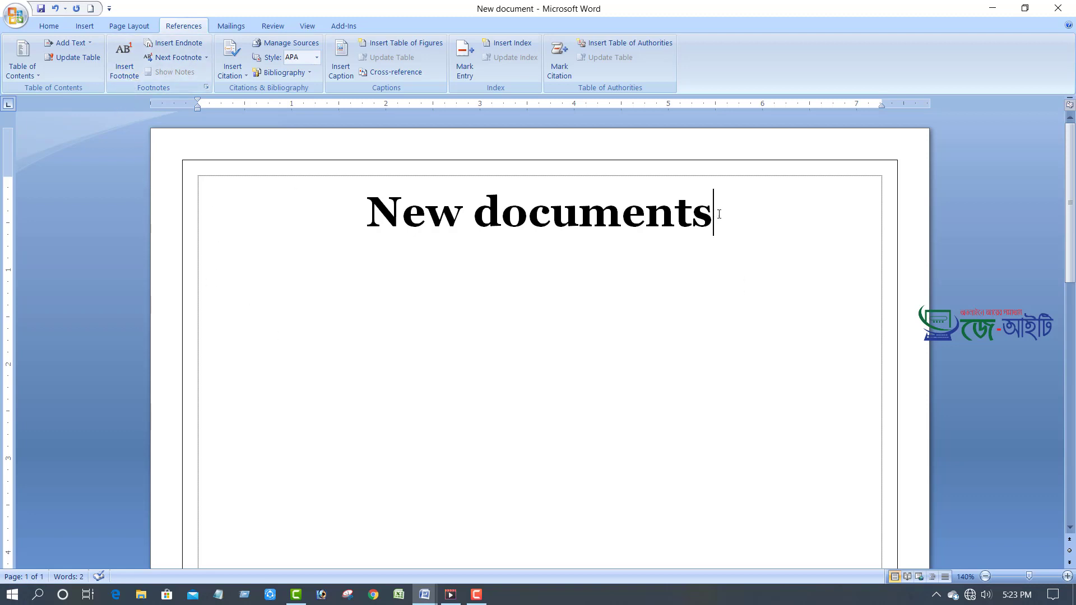
key(Return)
text(Ffdf Save)
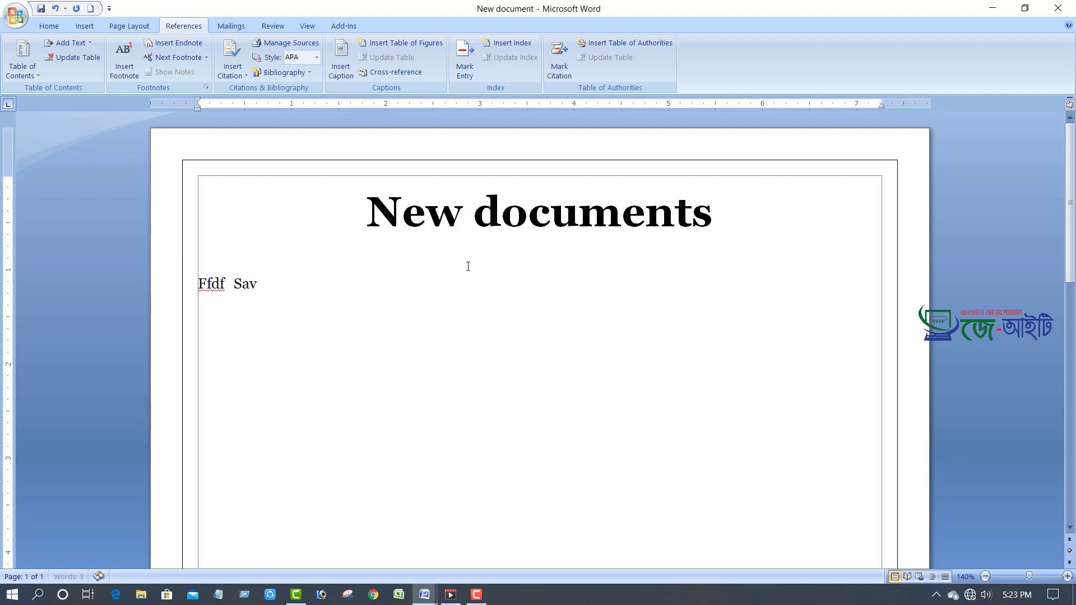
key(BackSpace)
key(BackSpace)
key(BackSpace)
key(BackSpace)
text(Crr)
key(BackSpace)
key(BackSpace)
text(trl+p)
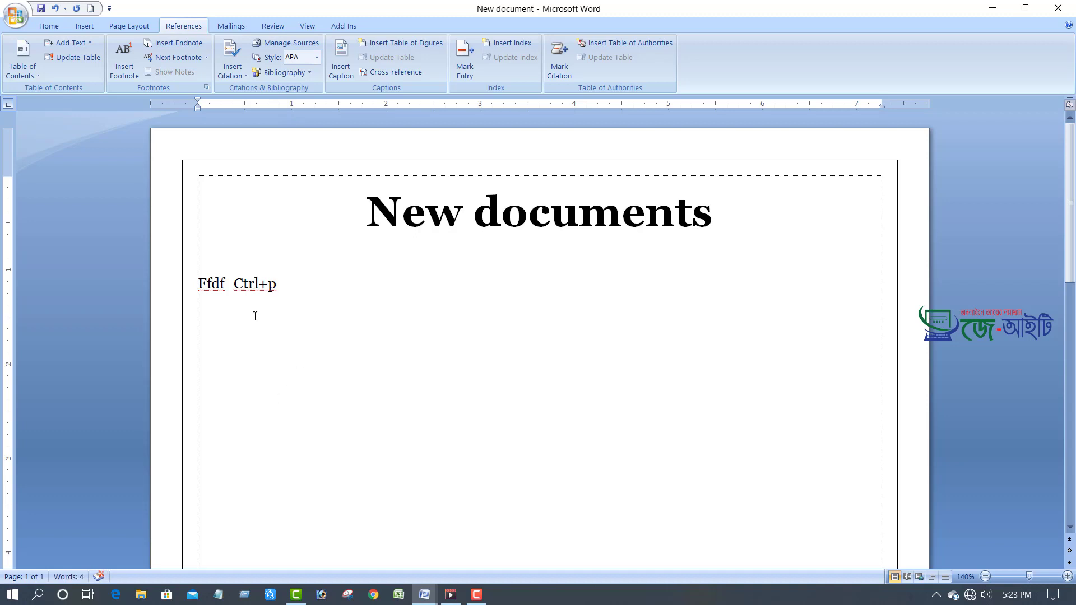
Step: Insert a footnote for the text "Ctrl+p" below the "New documents" heading
drag(235, 285, 277, 284)
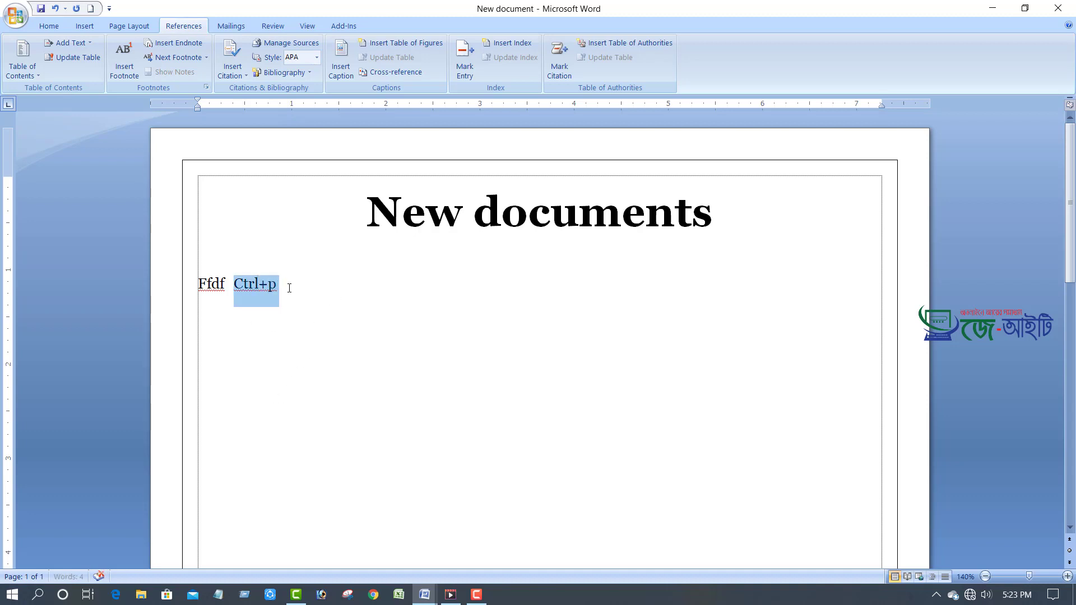
click(124, 53)
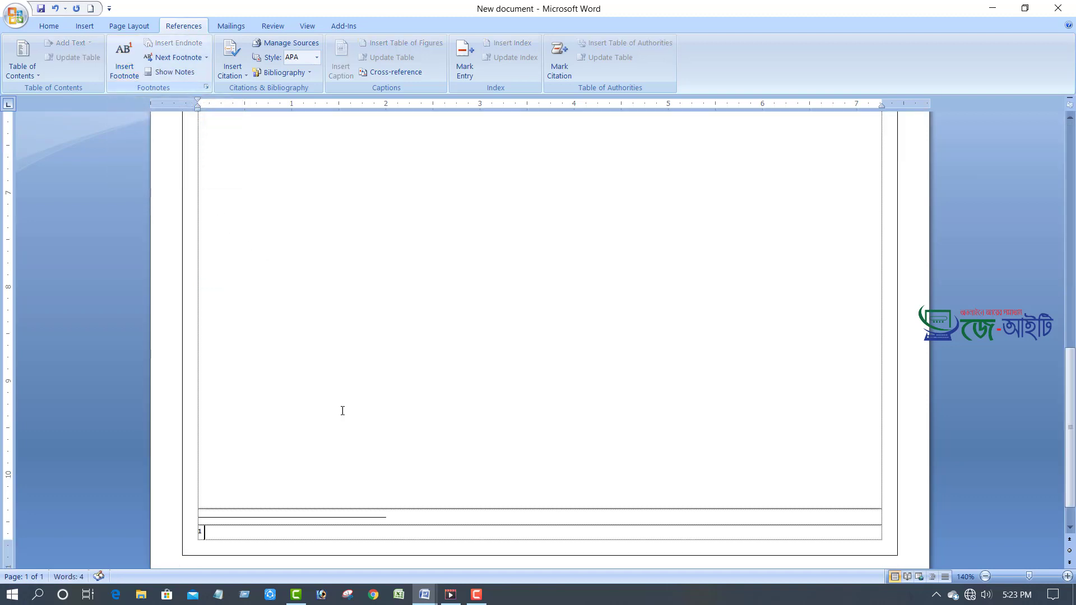
scroll(444, 371, up, 10)
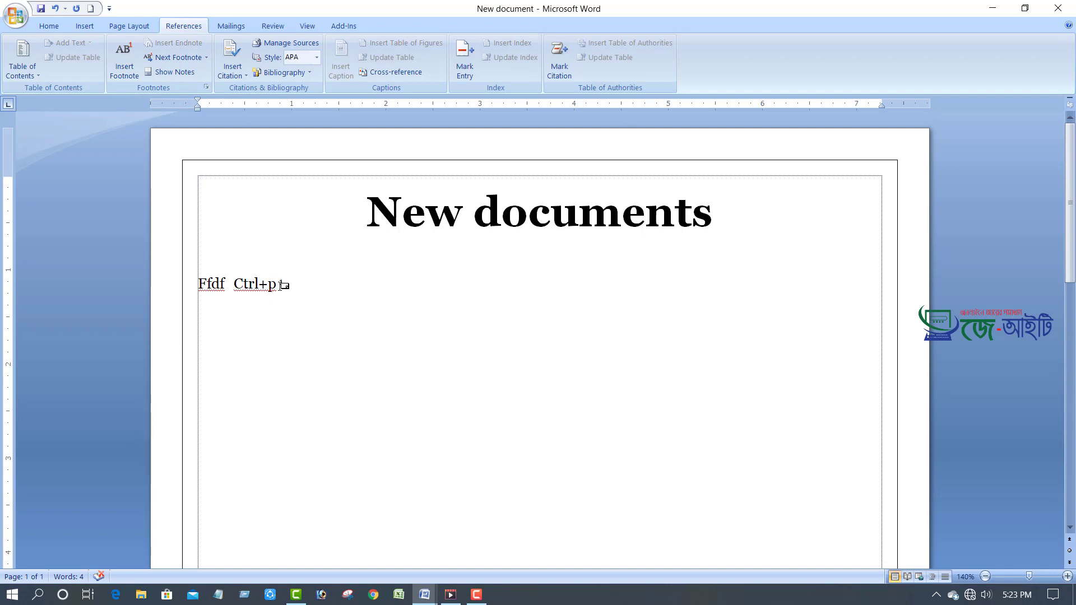
scroll(285, 284, down, 10)
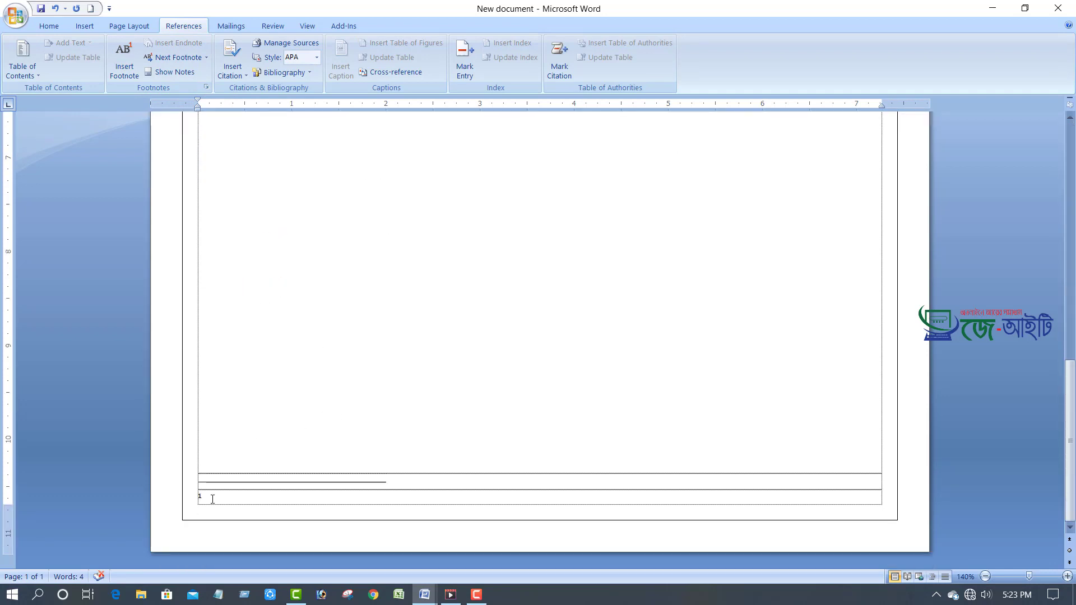
Step: Enter "Print Command" as the text of footnote 1 and return to the body text
text(S)
scroll(433, 440, up, 10)
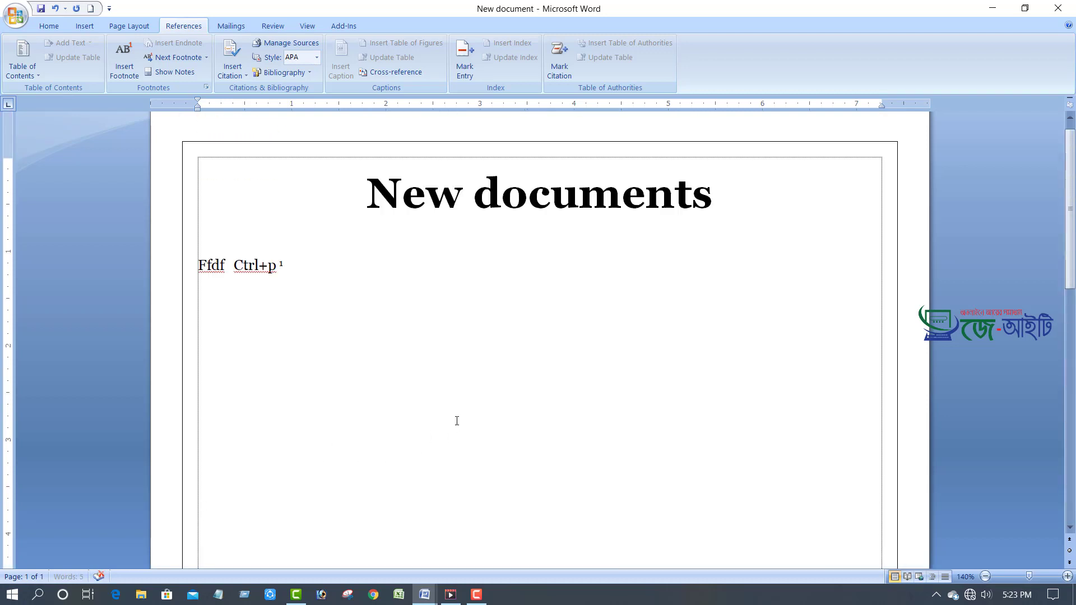
scroll(457, 401, down, 5)
key(ctrl+alt+f)
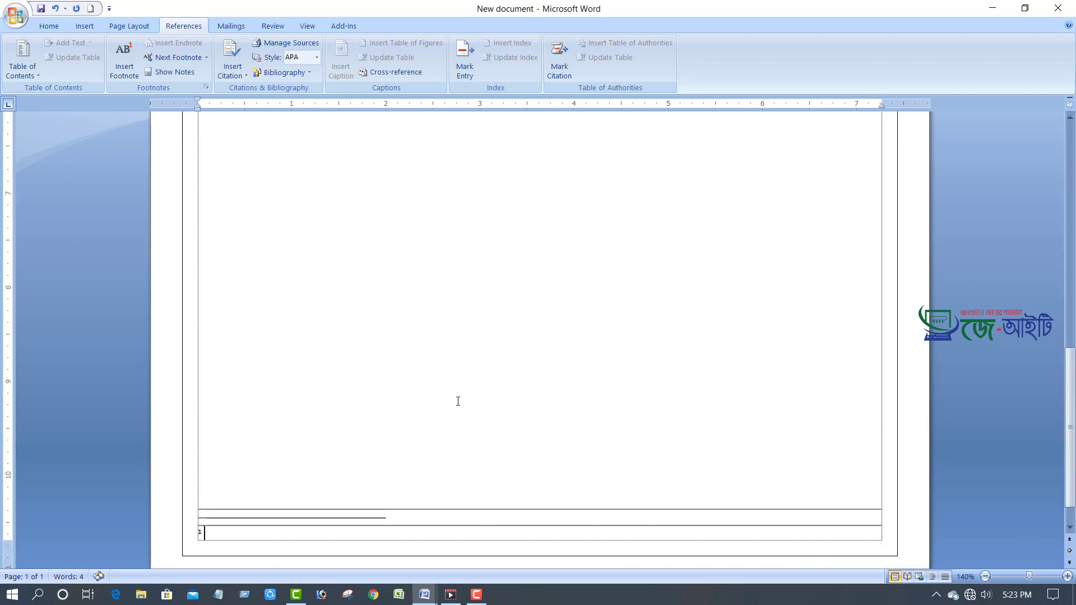
text(Print Comman)
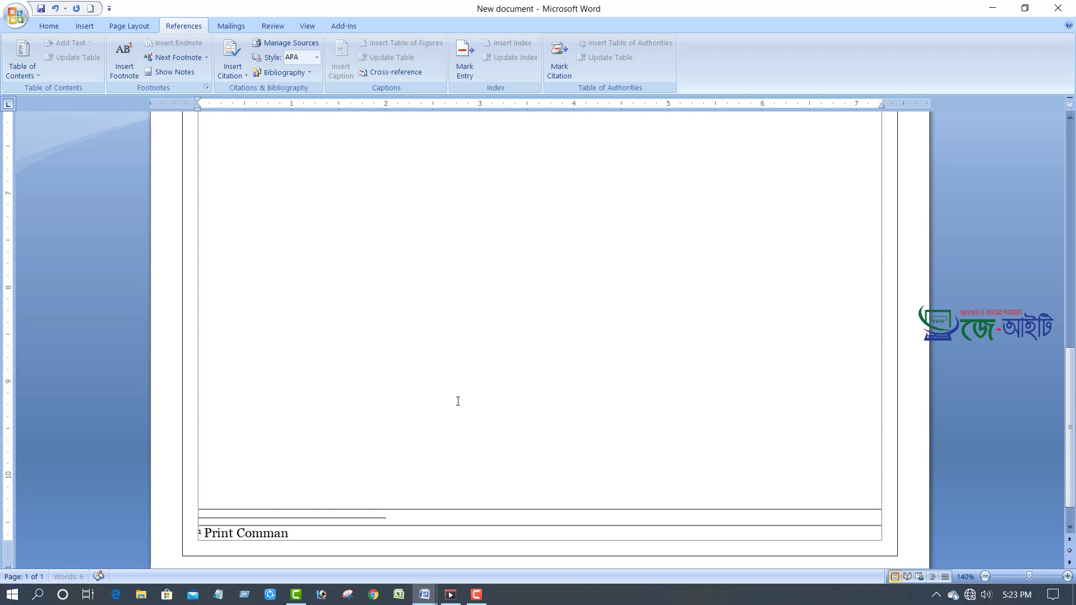
text(d)
click(317, 409)
scroll(331, 386, up, 10)
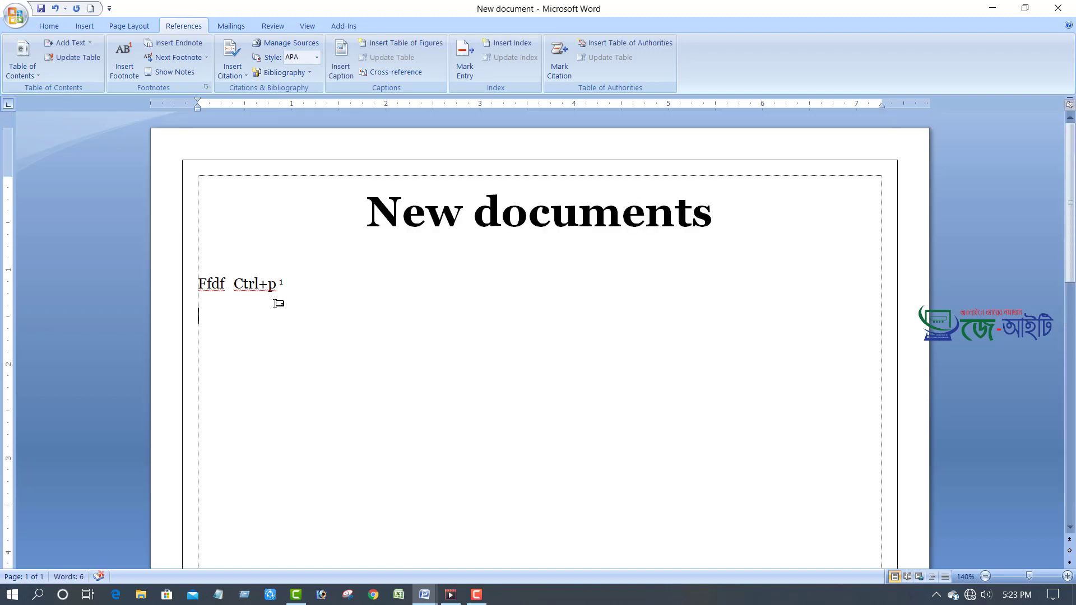
Step: Check the footnote mark and its note text, and delete the "Ffdf Ctrl+p" line together with its footnote
scroll(306, 297, down, 1)
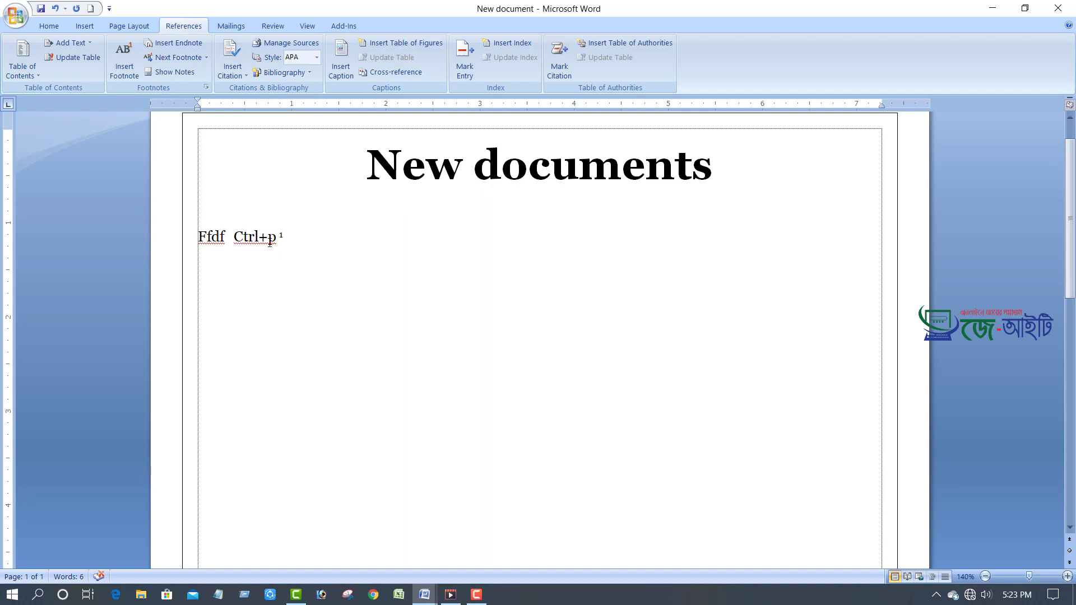
drag(279, 238, 288, 238)
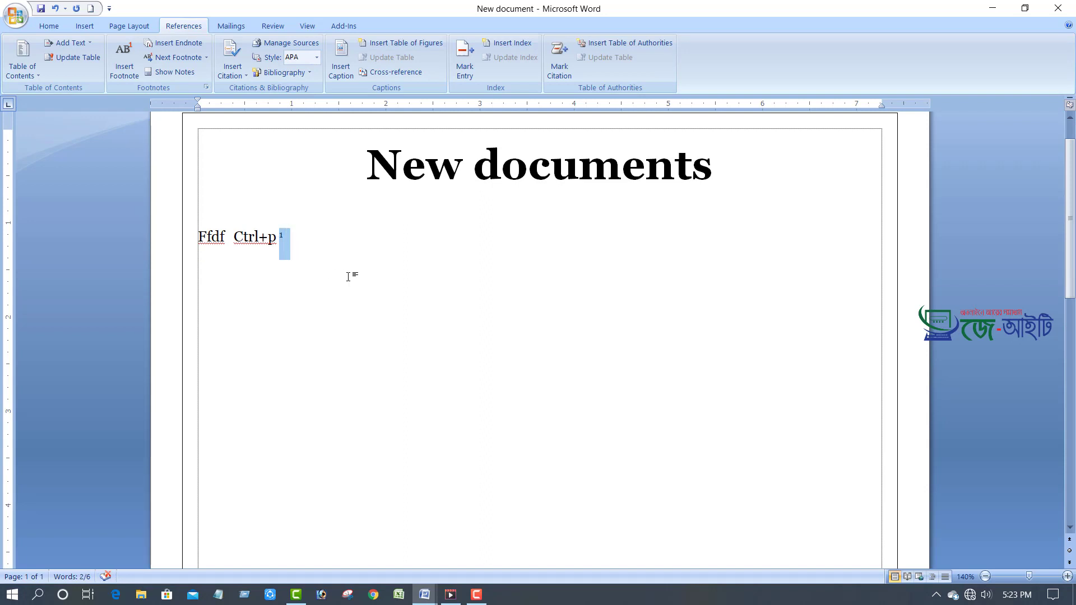
click(338, 294)
scroll(338, 294, down, 15)
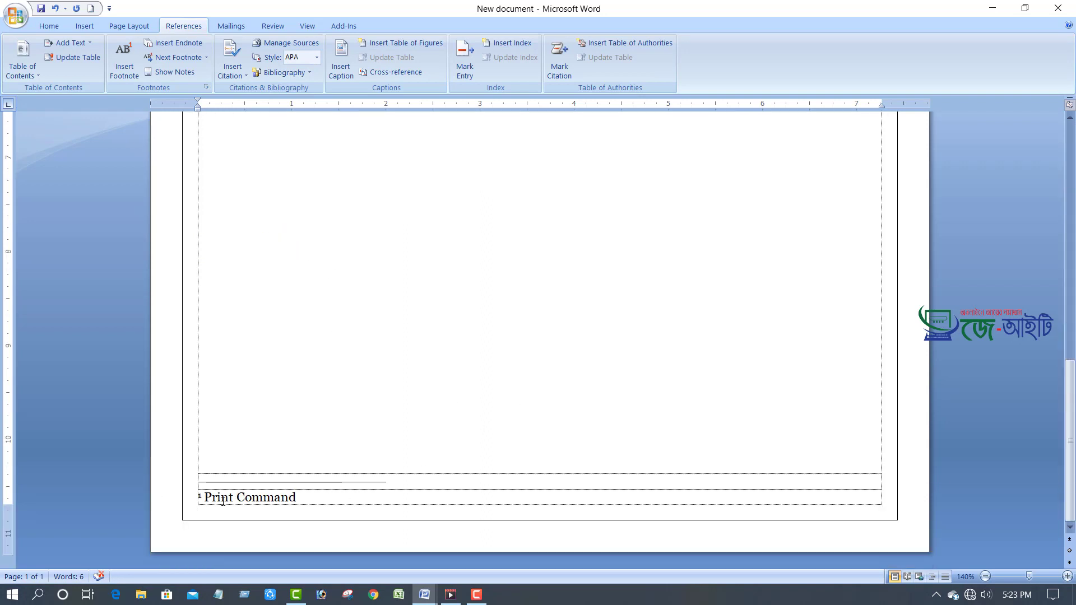
drag(215, 497, 327, 507)
scroll(344, 426, up, 15)
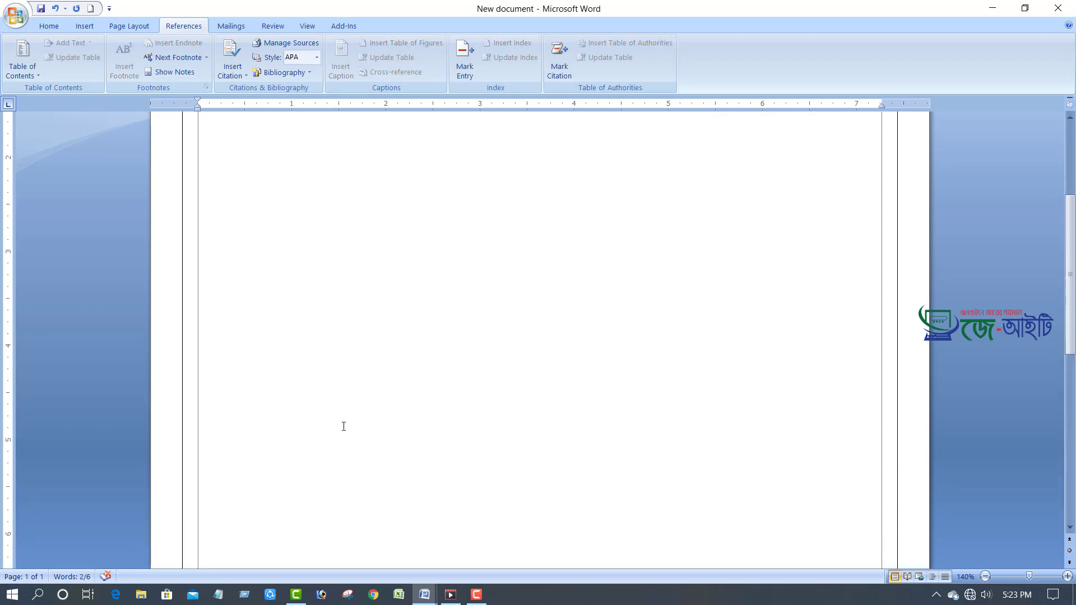
drag(298, 288, 133, 270)
key(Delete)
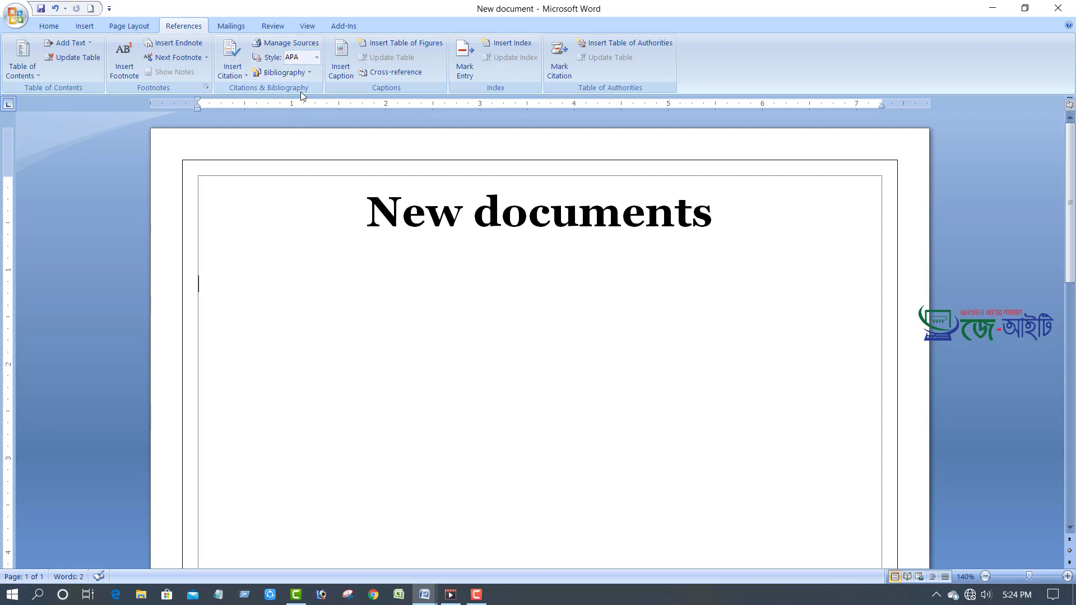
click(244, 75)
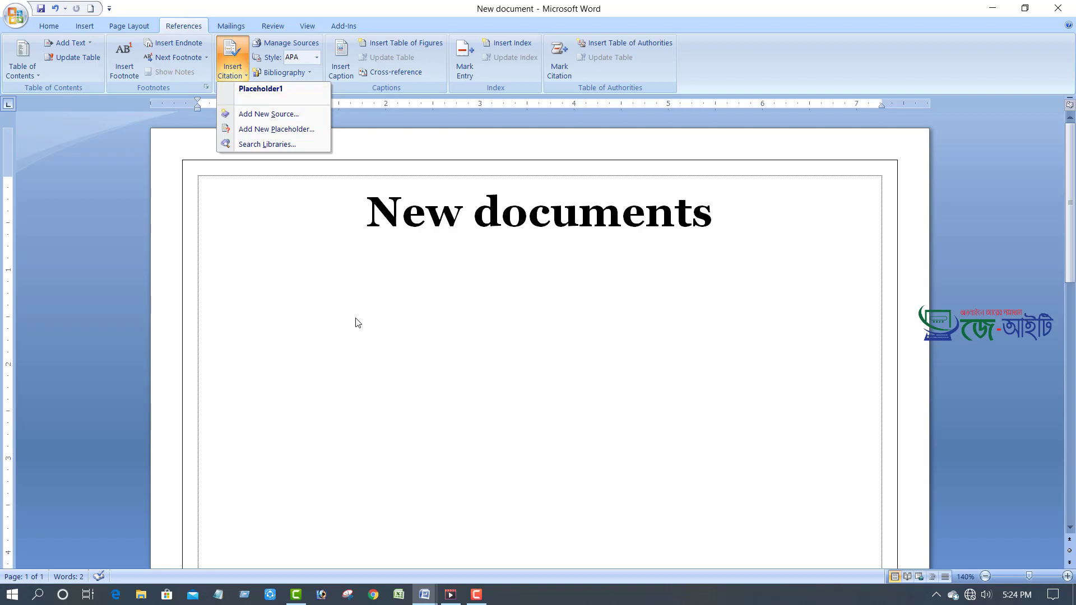
click(329, 219)
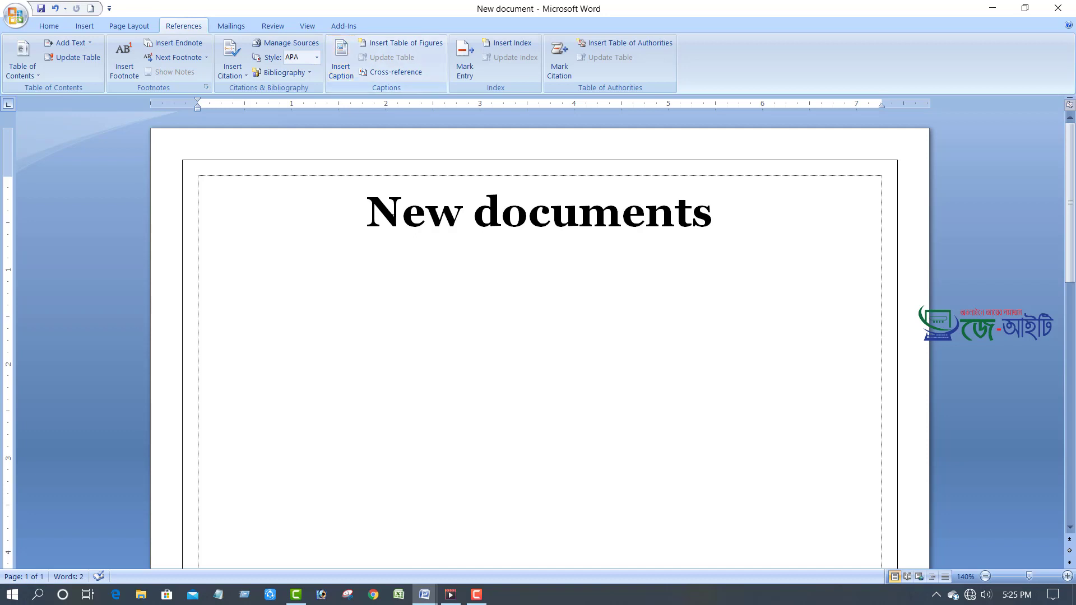
click(737, 229)
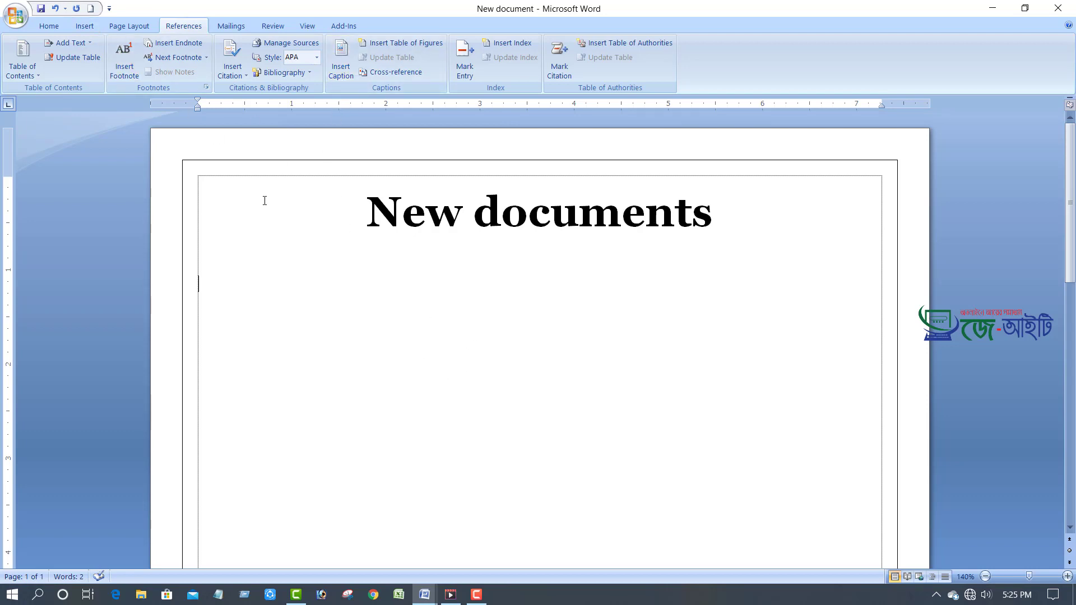
Step: Insert the picture part-1 below the "New documents" heading and shrink it to about 2.52" high by 4.53" wide
click(85, 26)
click(144, 52)
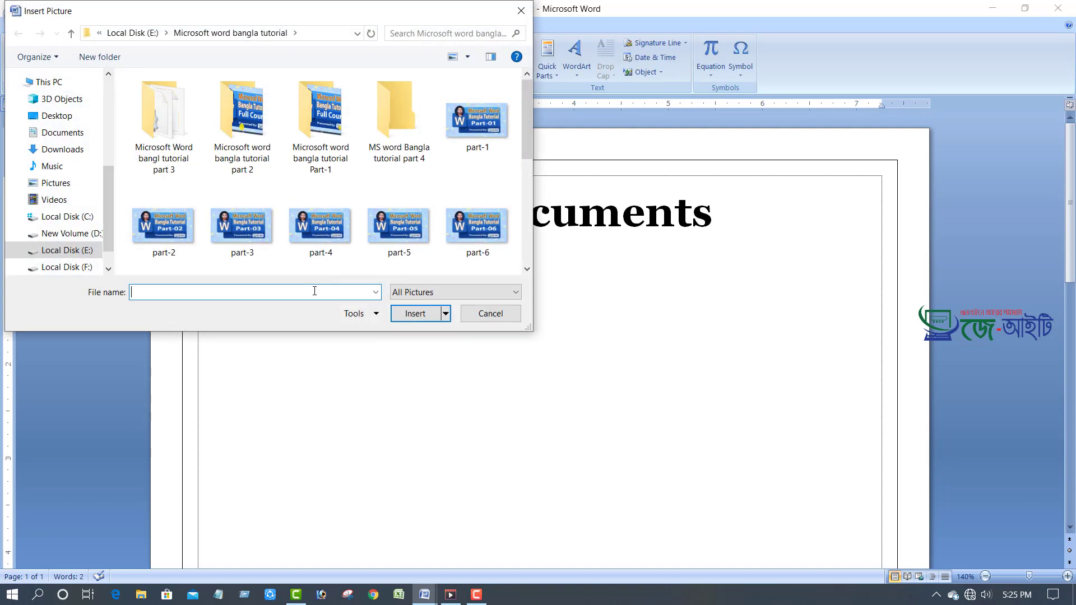
click(472, 124)
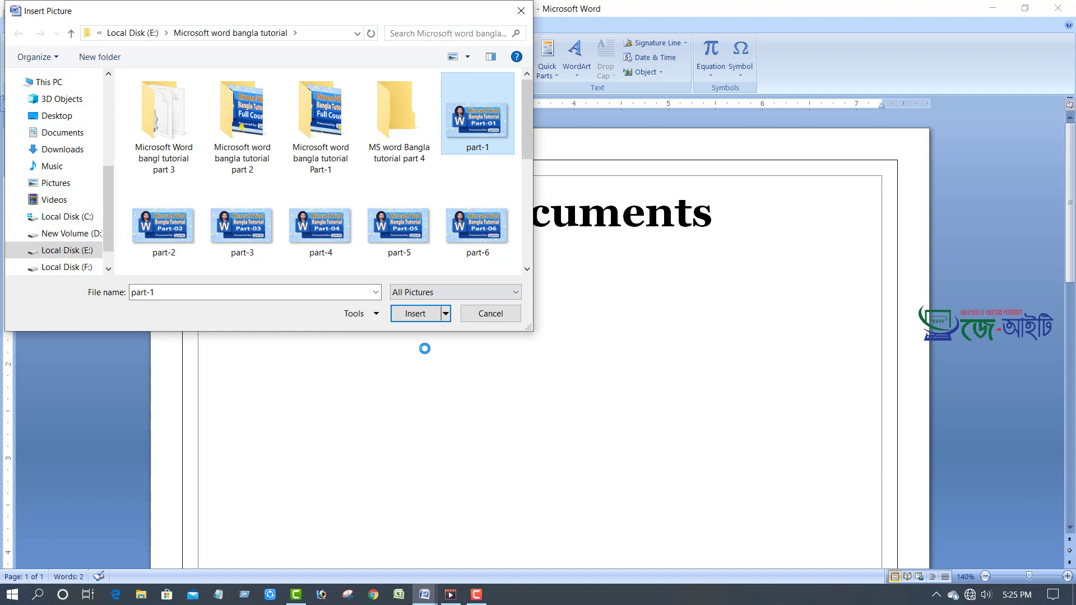
click(422, 314)
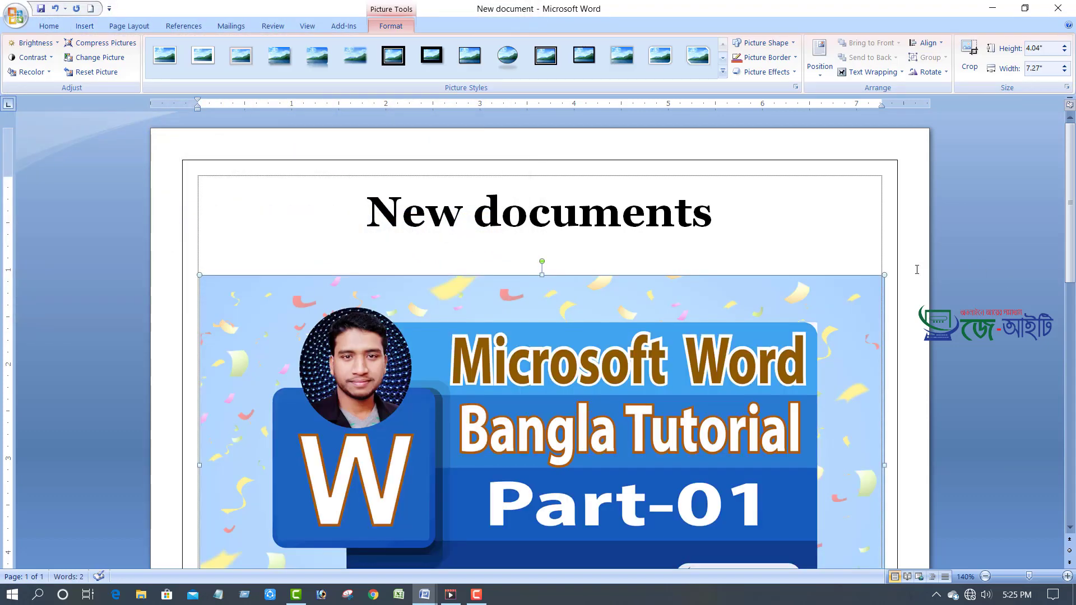
drag(799, 310, 398, 460)
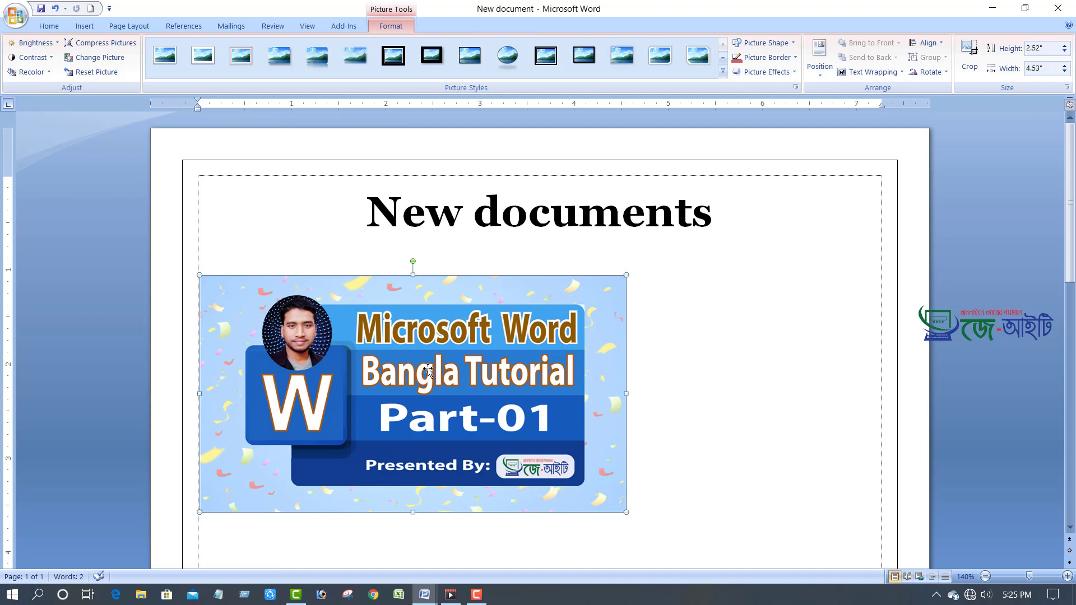
mouse_move(432, 347)
mouse_down()
mouse_move(496, 333)
mouse_move(543, 304)
mouse_move(429, 342)
mouse_up()
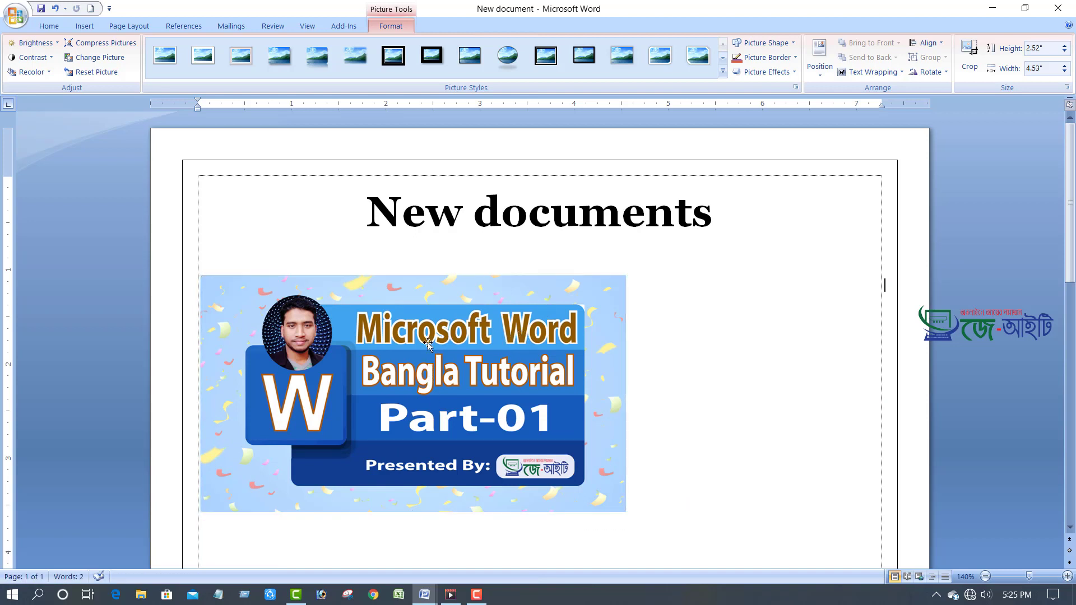
Step: Add a caption below the picture with the label Figure and the text "dsfasdfasdf", and check it on the page
click(419, 367)
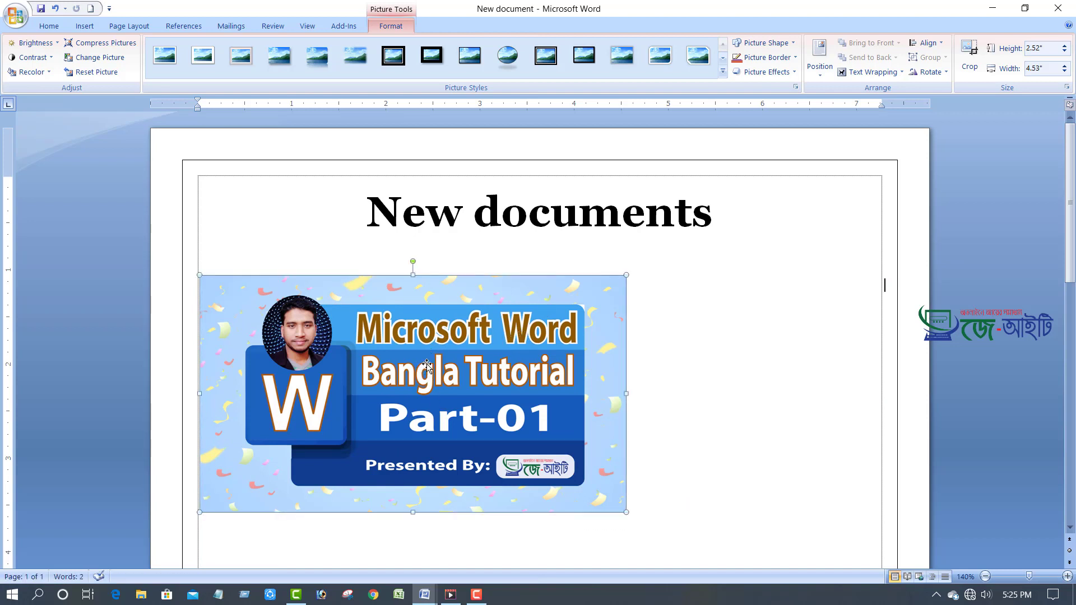
click(195, 28)
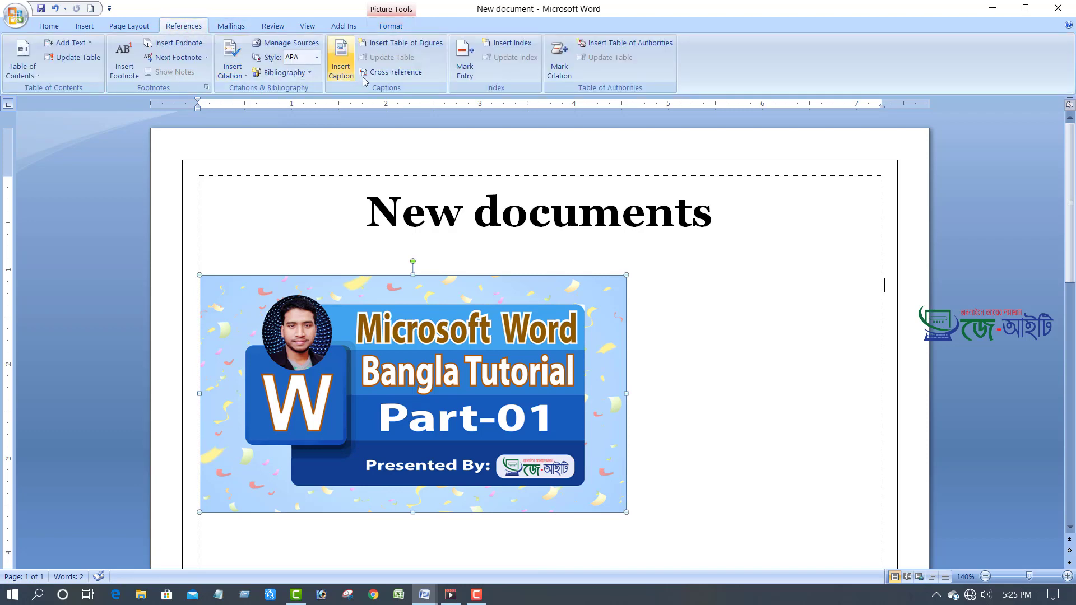
click(341, 62)
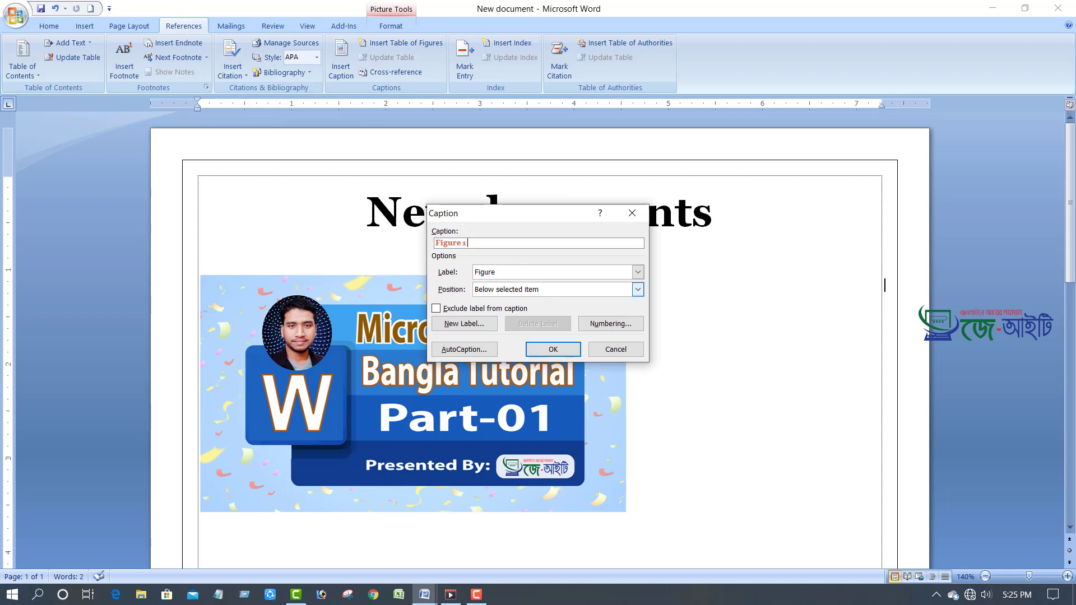
text(dsfasdfasdf)
click(552, 351)
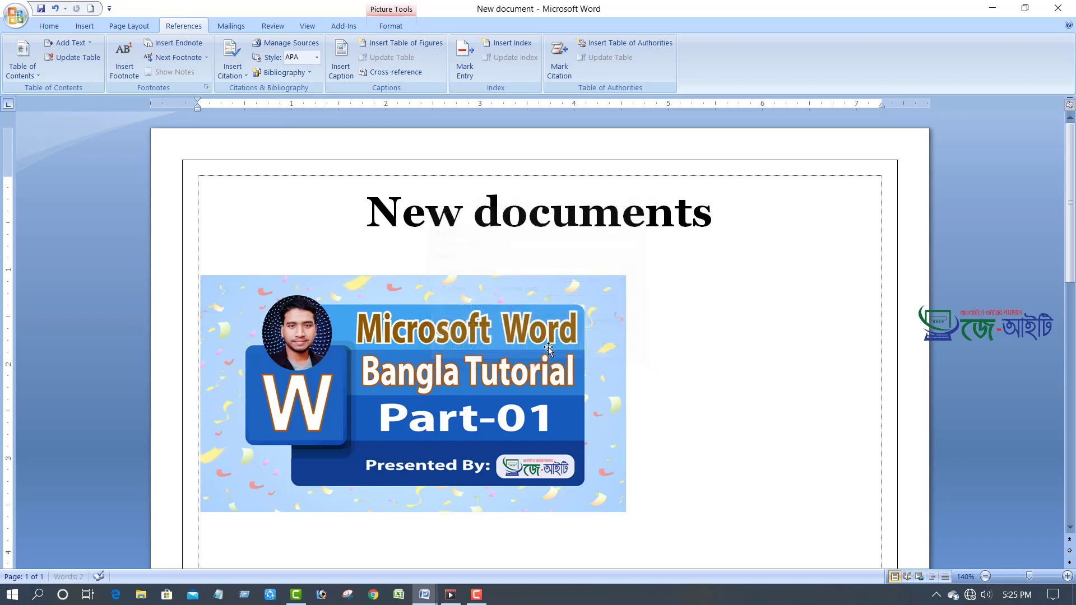
scroll(737, 365, down, 3)
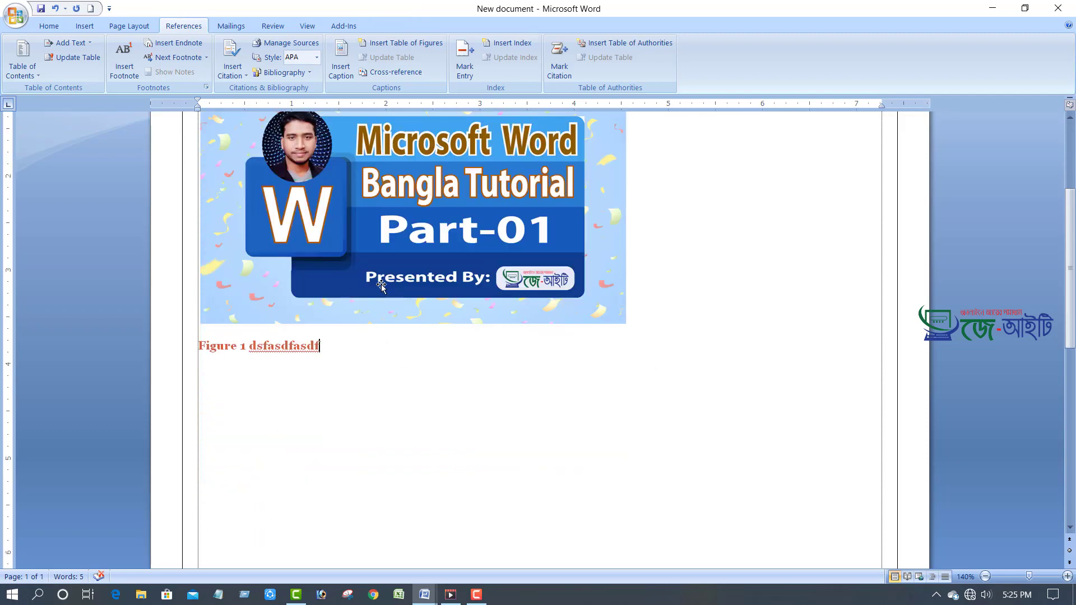
drag(199, 346, 333, 346)
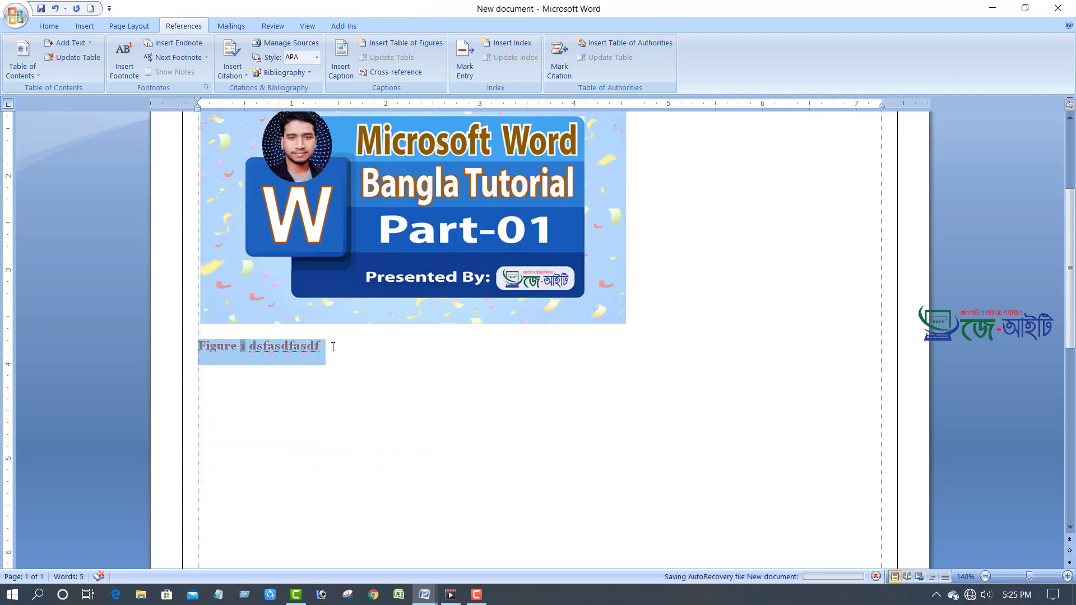
scroll(353, 368, up, 3)
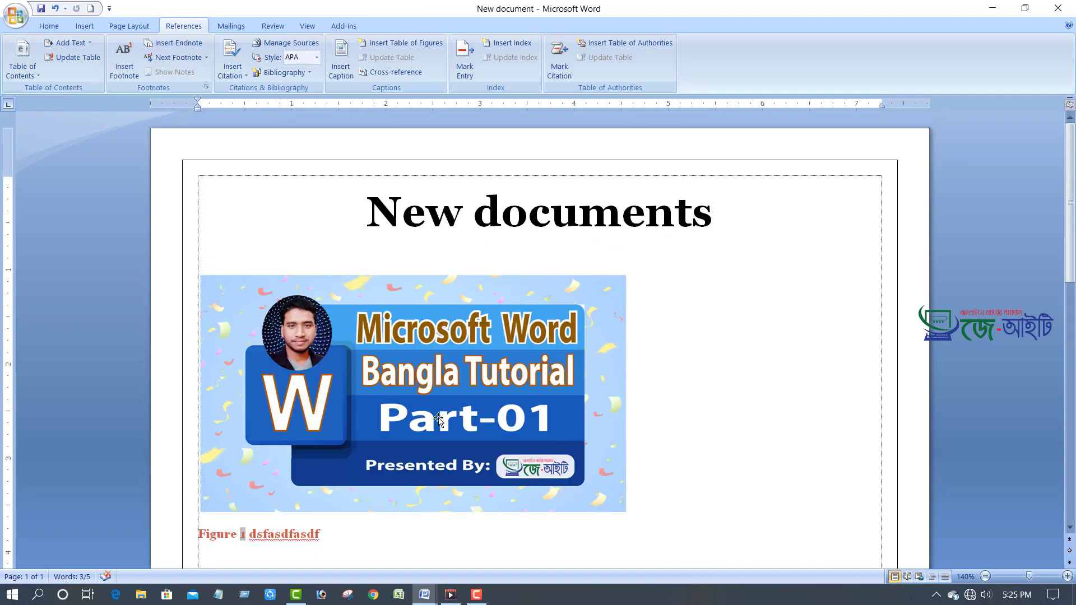
click(393, 449)
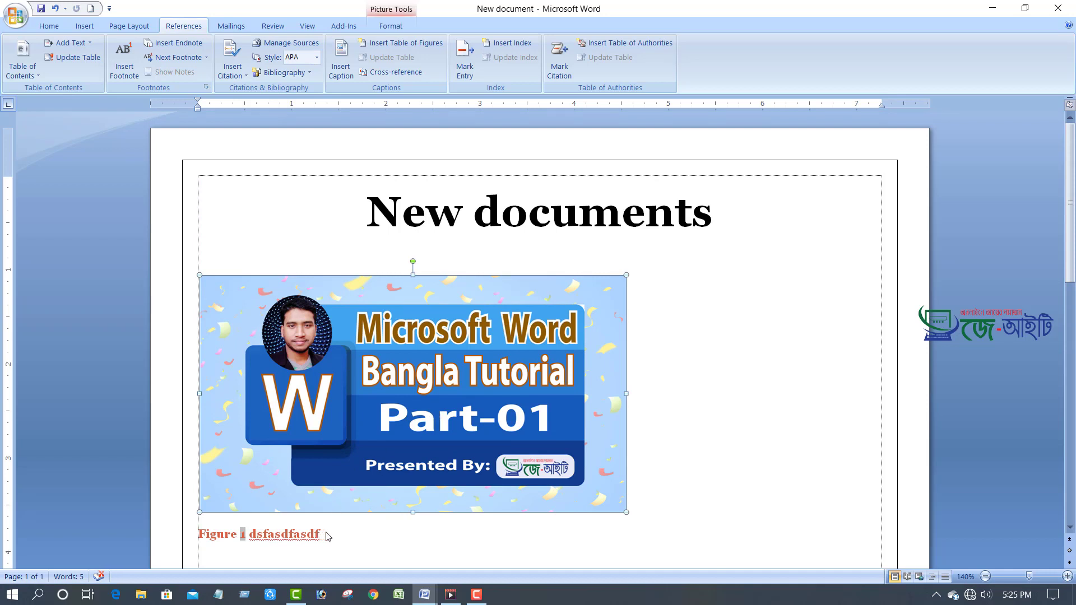